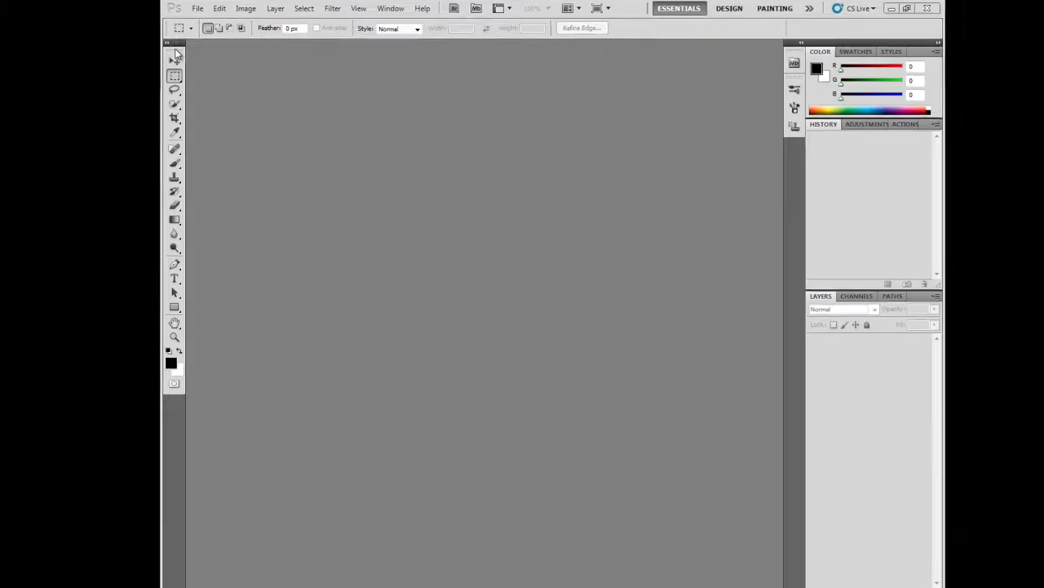
# Toggle the toolbox between single-column and double-column layouts, leaving it in two columns
pyautogui.click(115, 4)
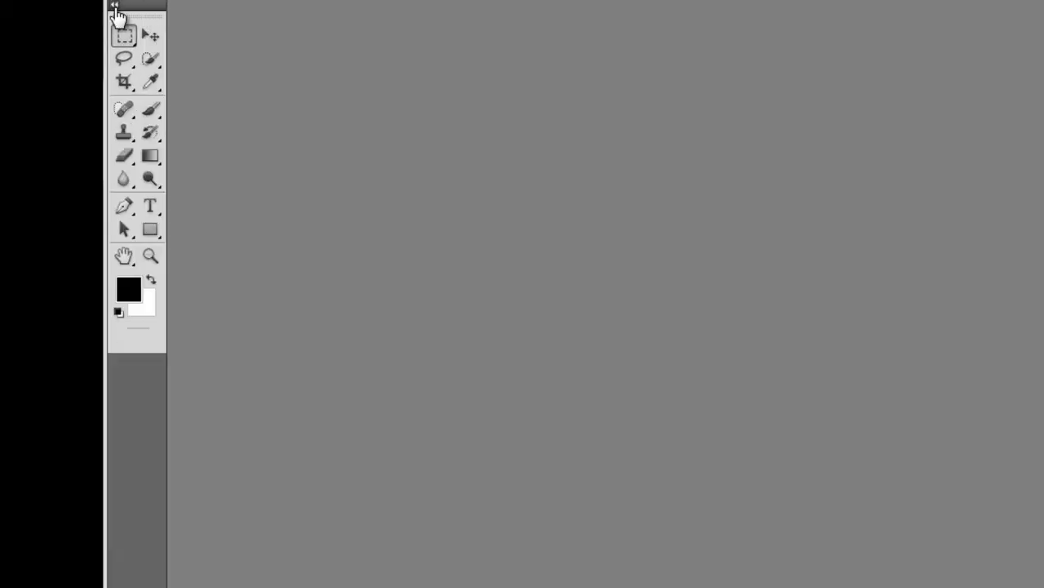
pyautogui.click(115, 5)
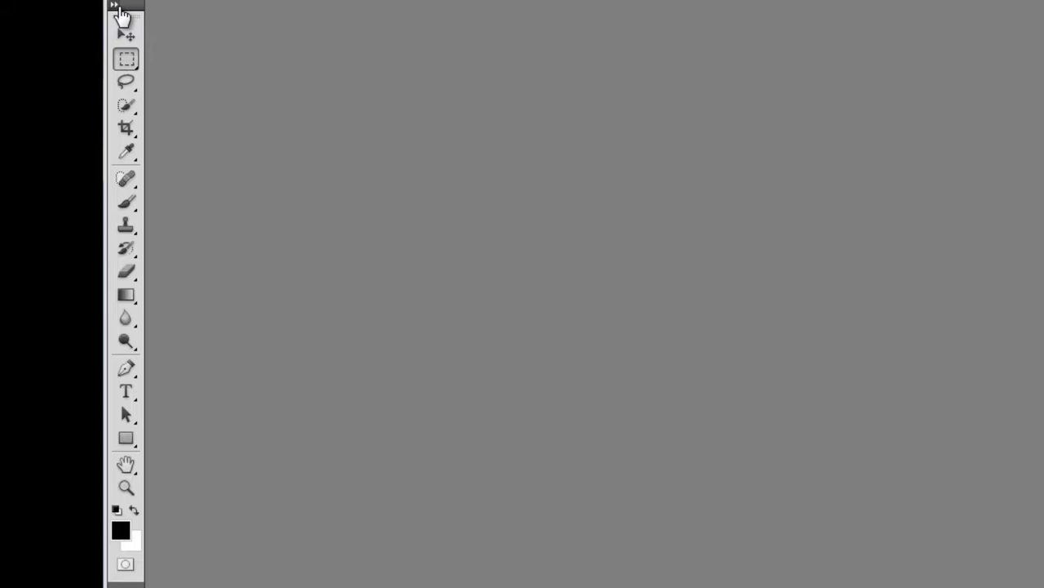
pyautogui.click(117, 7)
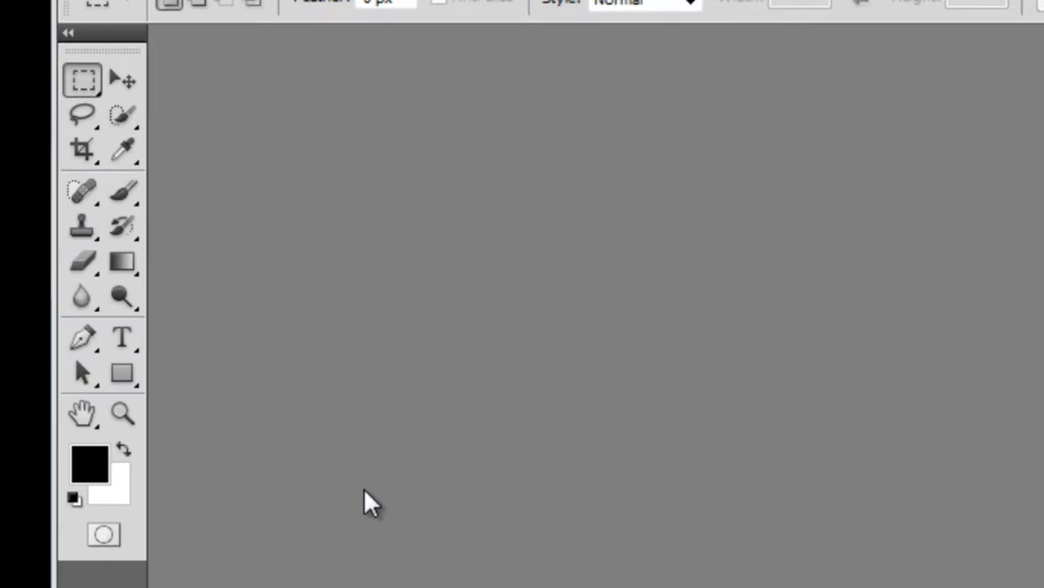
pyautogui.click(70, 34)
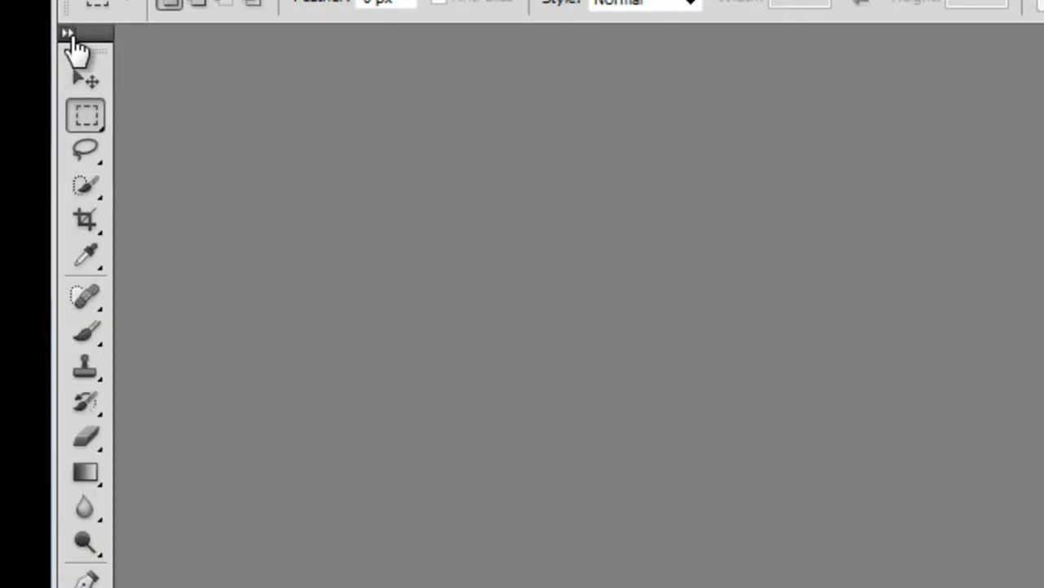
pyautogui.click(70, 35)
pyautogui.click(69, 35)
pyautogui.click(70, 35)
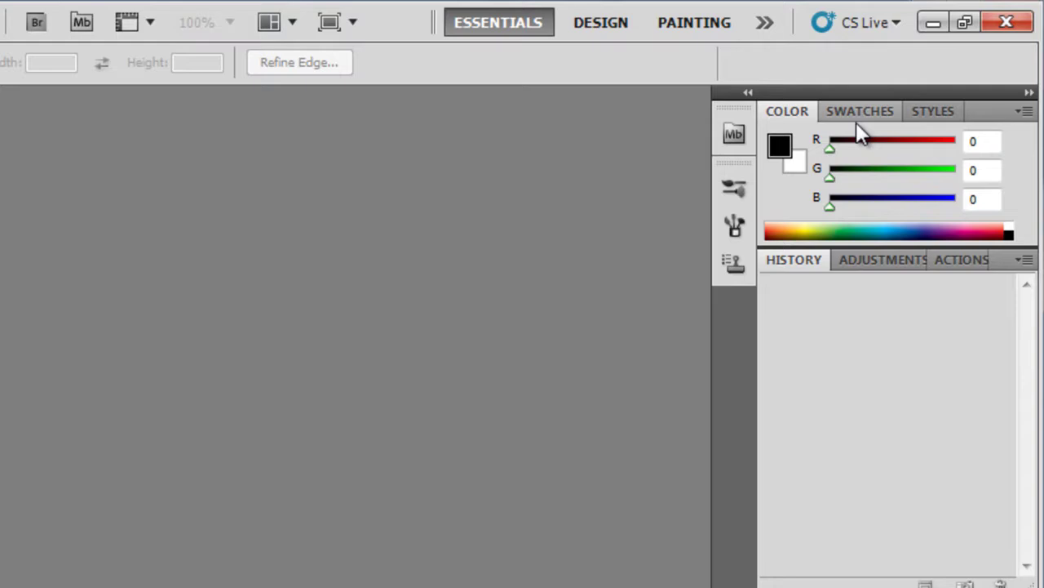
# Show the Swatches panel and examine its options, including the list of available colour libraries such as PANTONE color bridge CMYK EC
pyautogui.click(853, 112)
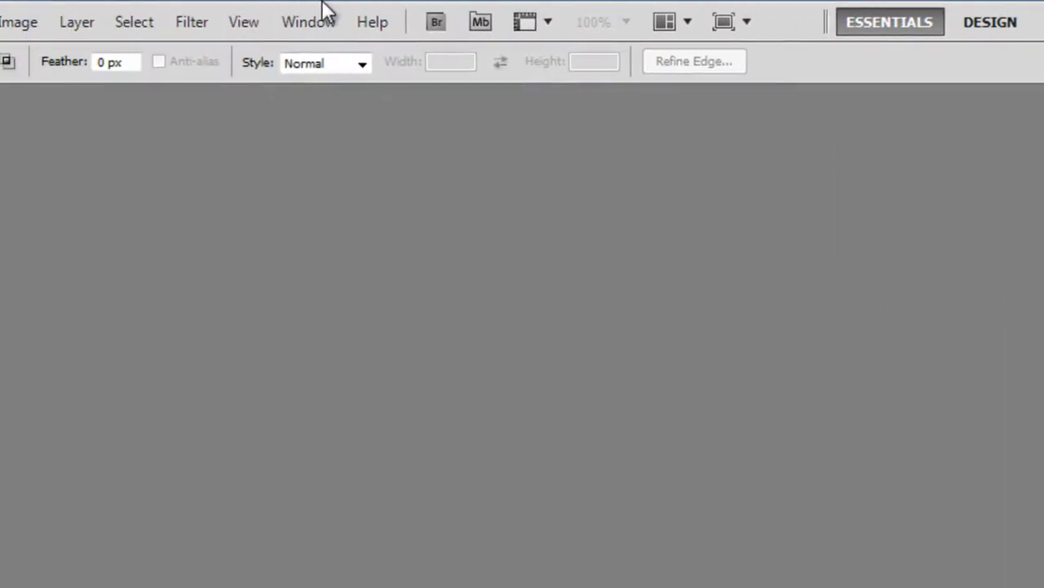
pyautogui.click(398, 23)
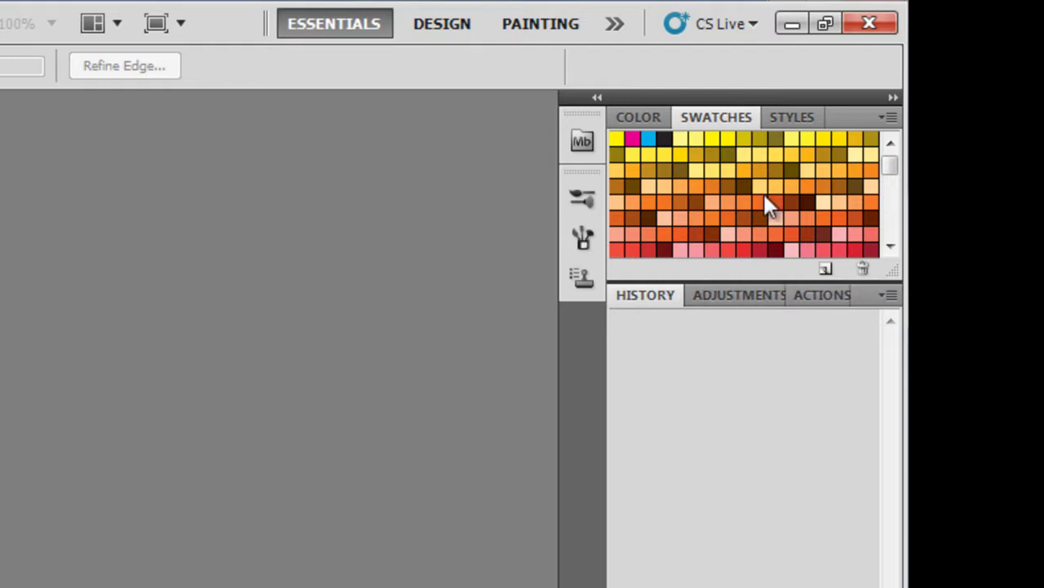
pyautogui.click(893, 117)
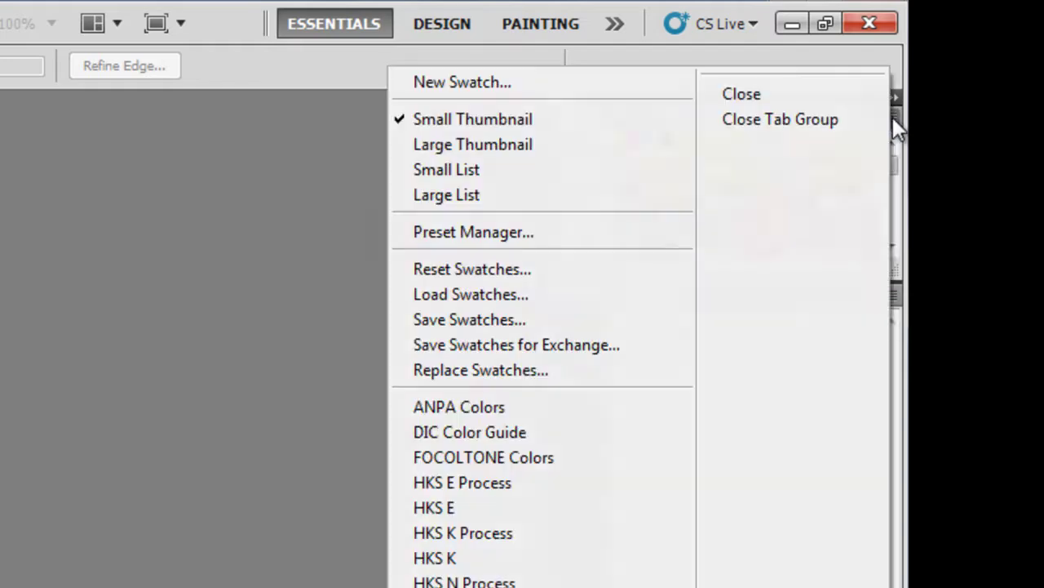
pyautogui.click(893, 116)
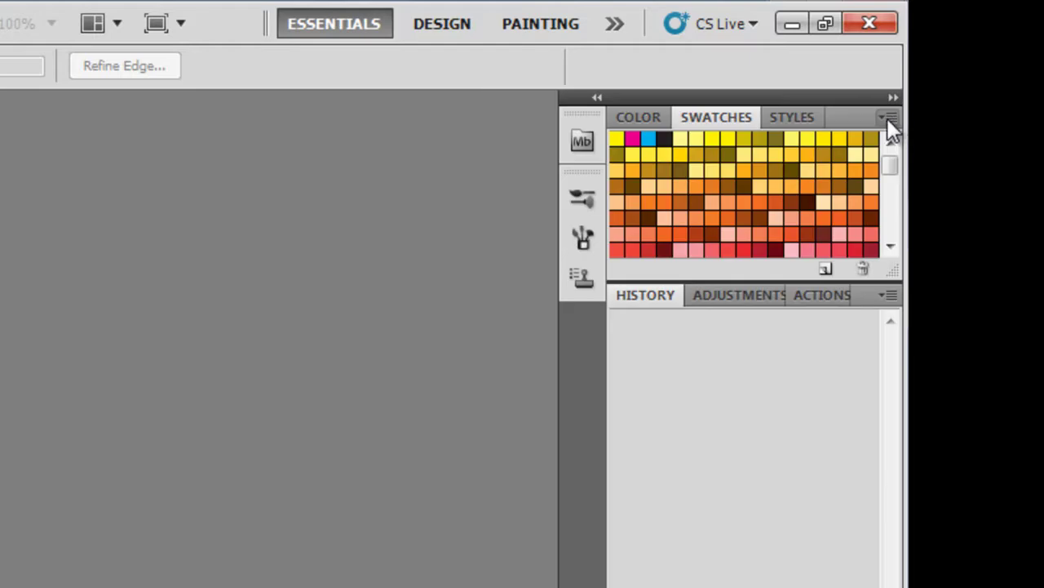
pyautogui.click(892, 117)
pyautogui.click(893, 117)
pyautogui.click(994, 53)
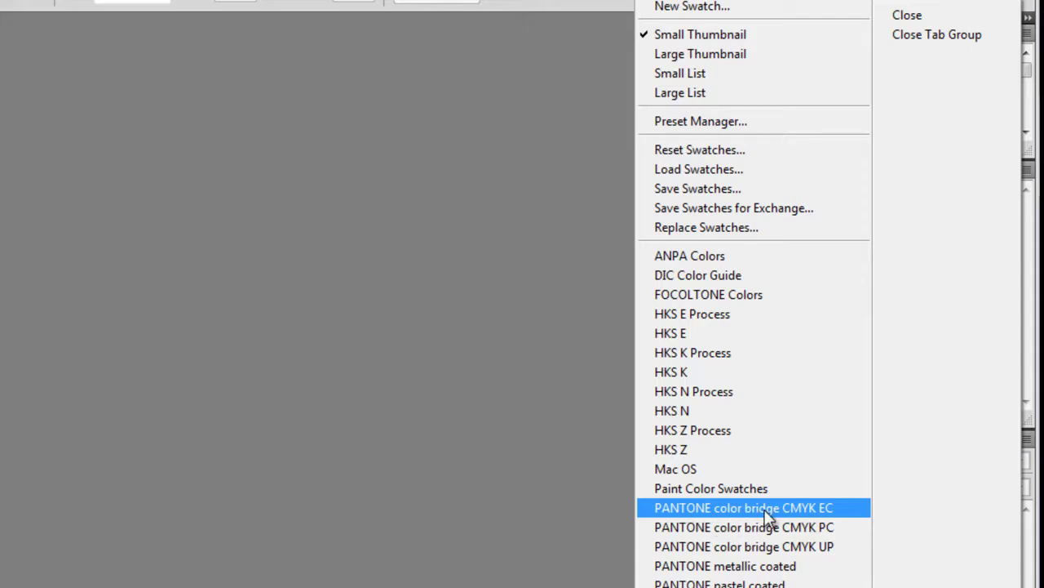
pyautogui.click(743, 506)
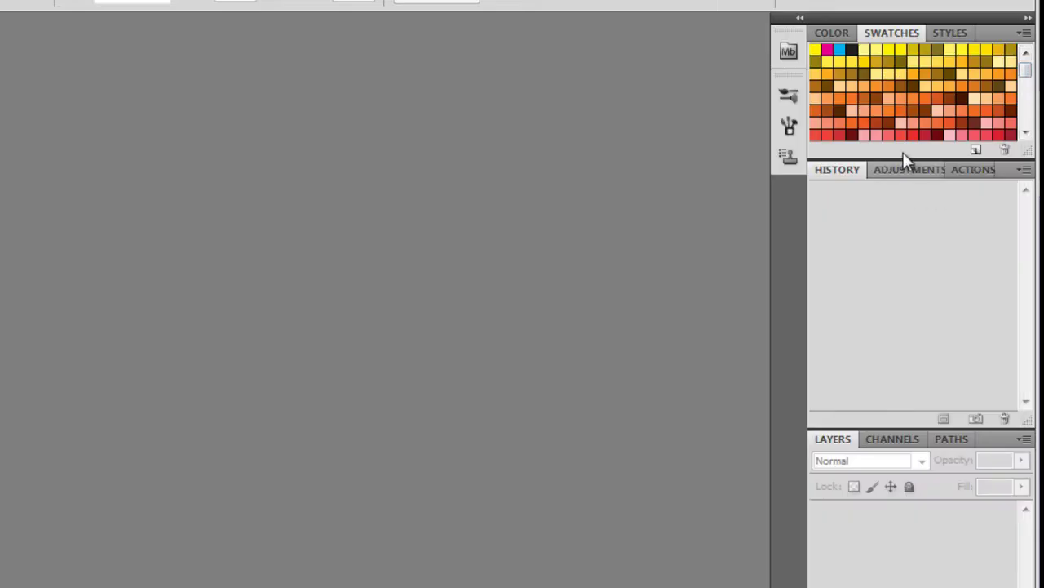
# Look at the Adjustments panel, return to History and enlarge the Swatches panel downward to show more colour rows
pyautogui.click(893, 169)
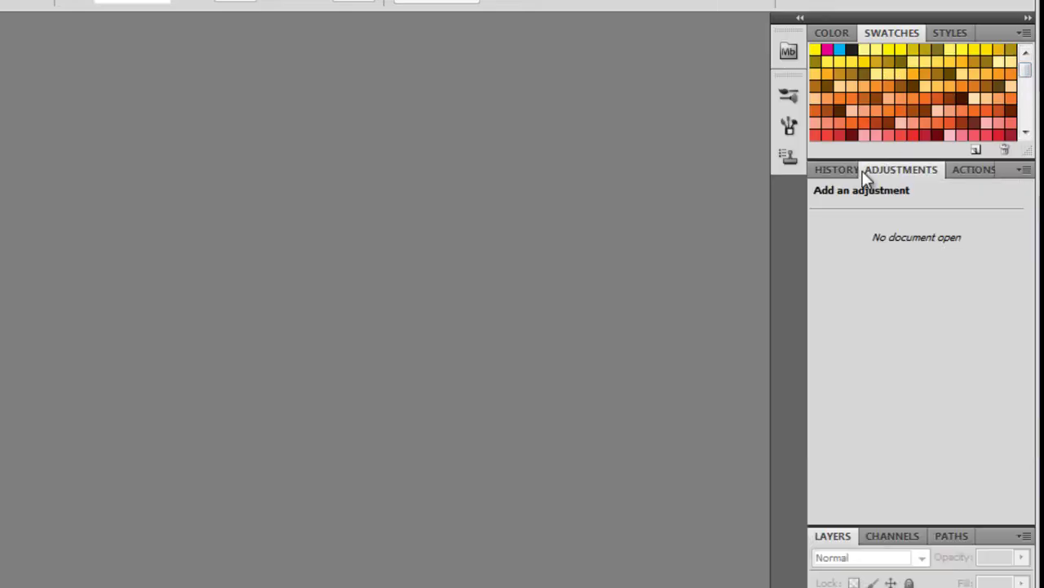
pyautogui.click(859, 169)
pyautogui.moveTo(879, 160); pyautogui.dragTo(872, 288)
pyautogui.moveTo(1021, 93)
pyautogui.mouseDown()
pyautogui.moveTo(1014, 256)
pyautogui.moveTo(1036, 253)
pyautogui.moveTo(1036, 84)
pyautogui.mouseUp()
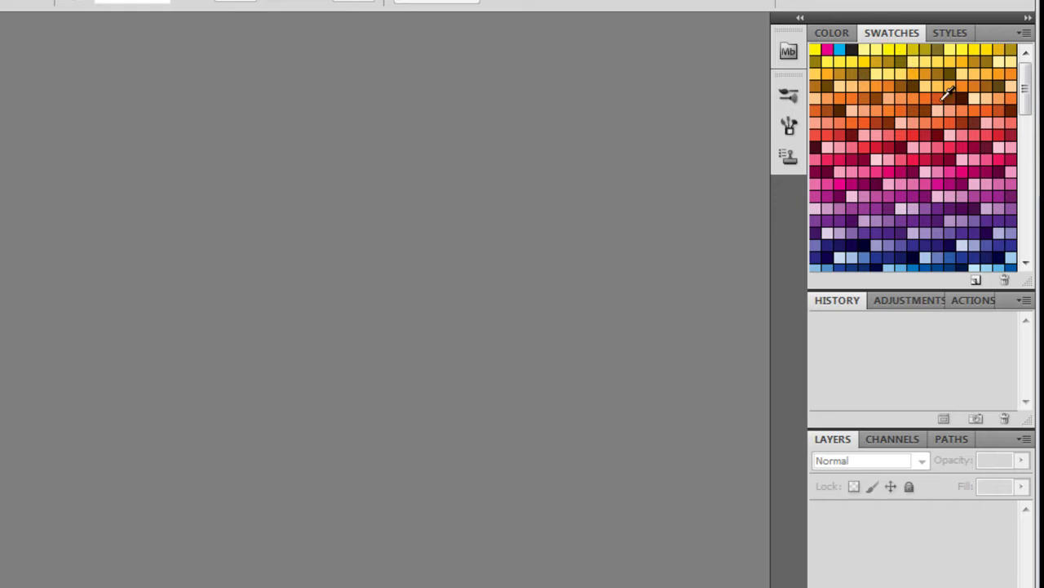
# Look at the Color and Styles panels, check which panels are enabled, and return to Swatches
pyautogui.click(844, 33)
pyautogui.click(890, 33)
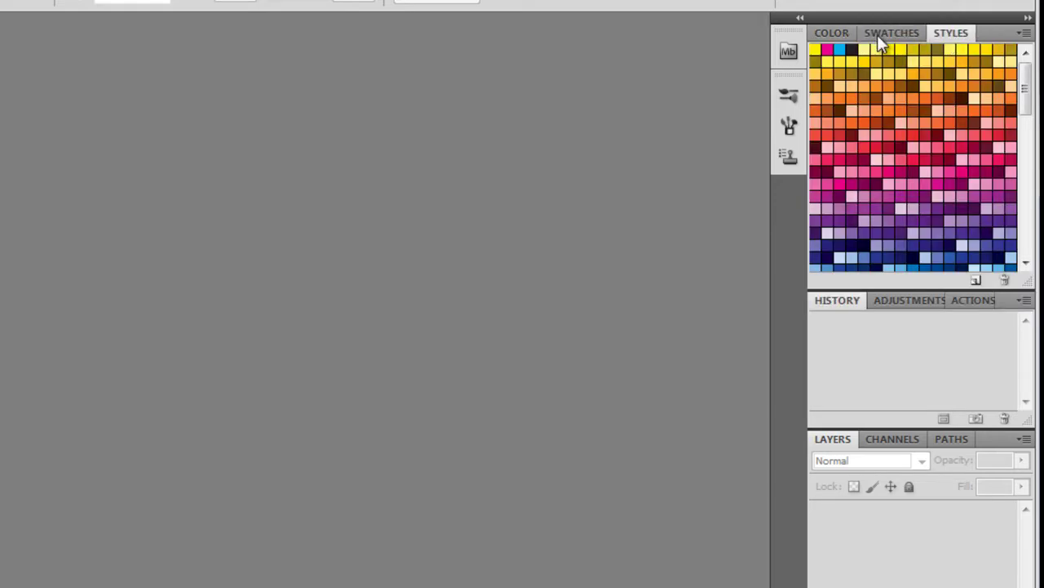
pyautogui.click(424, 23)
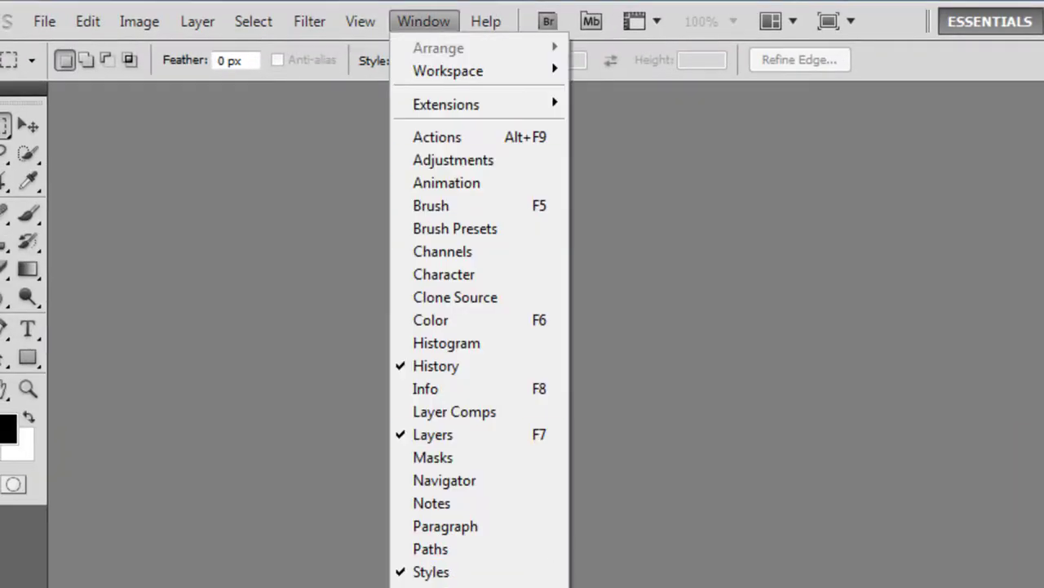
pyautogui.click(872, 459)
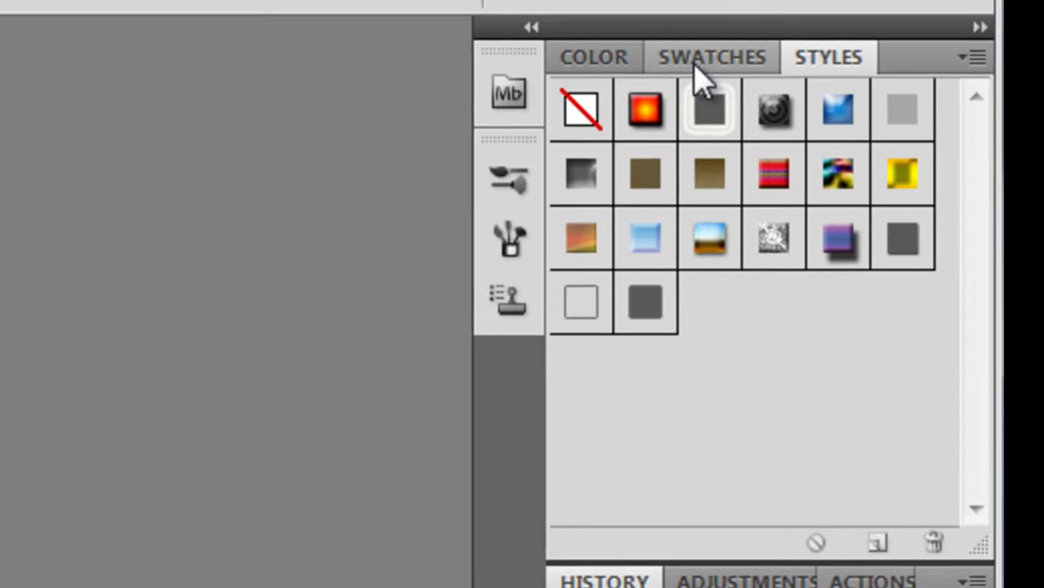
pyautogui.click(702, 58)
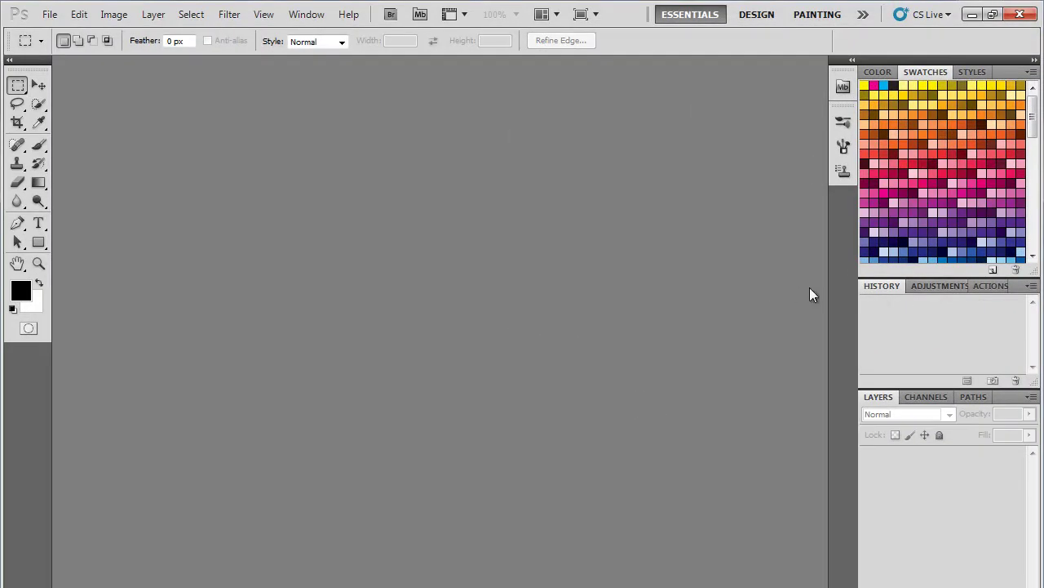
# Review the list of panels that can be shown or hidden, and compare the Adjustments and History panels
pyautogui.click(317, 14)
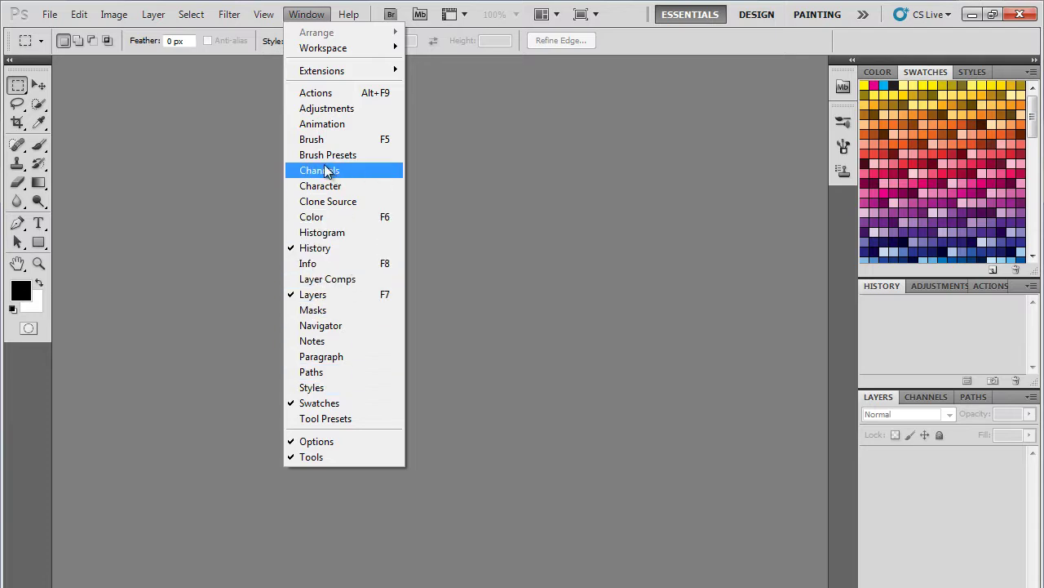
pyautogui.click(316, 20)
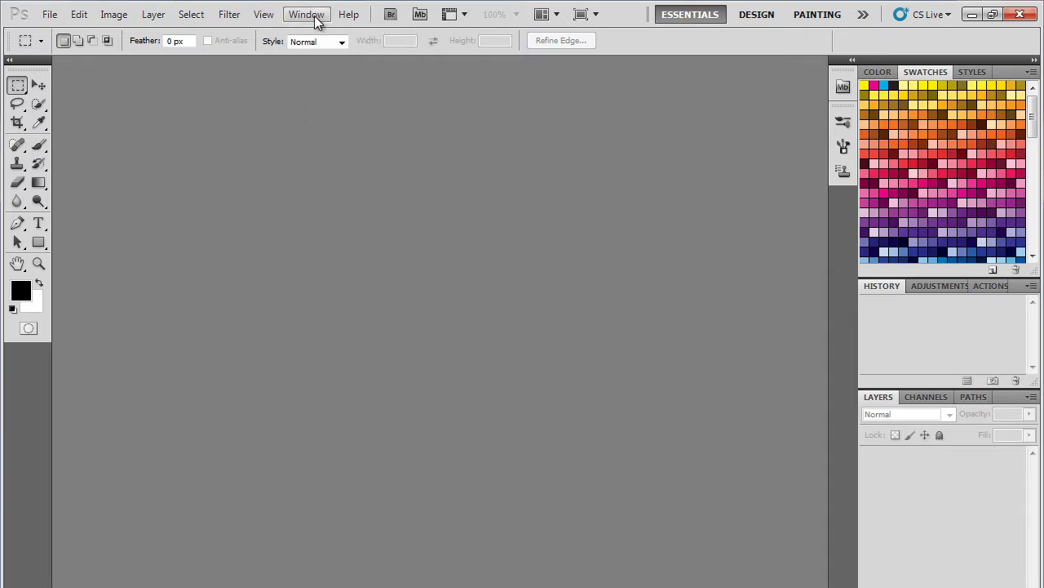
pyautogui.click(961, 289)
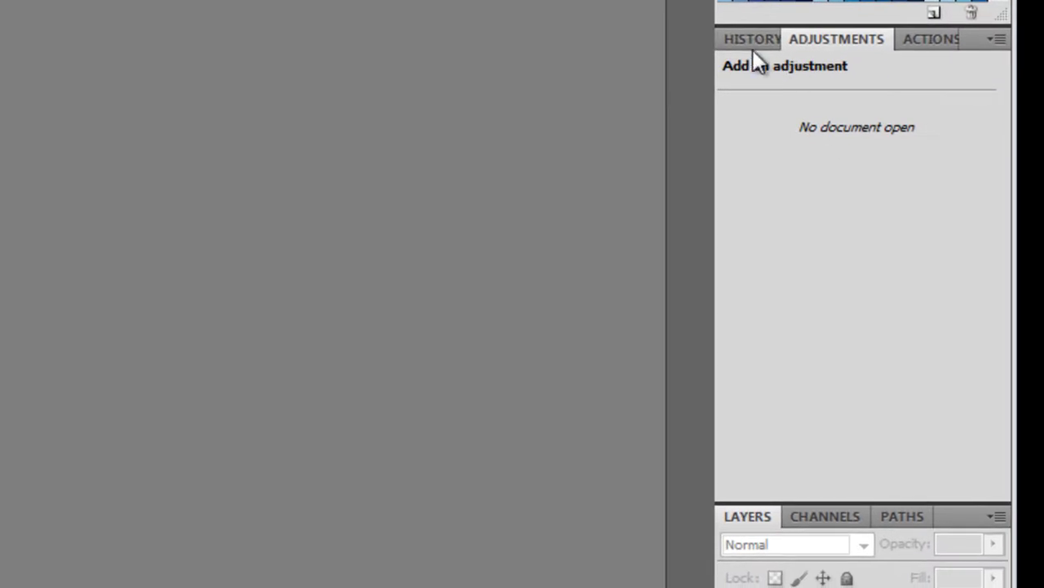
pyautogui.click(748, 38)
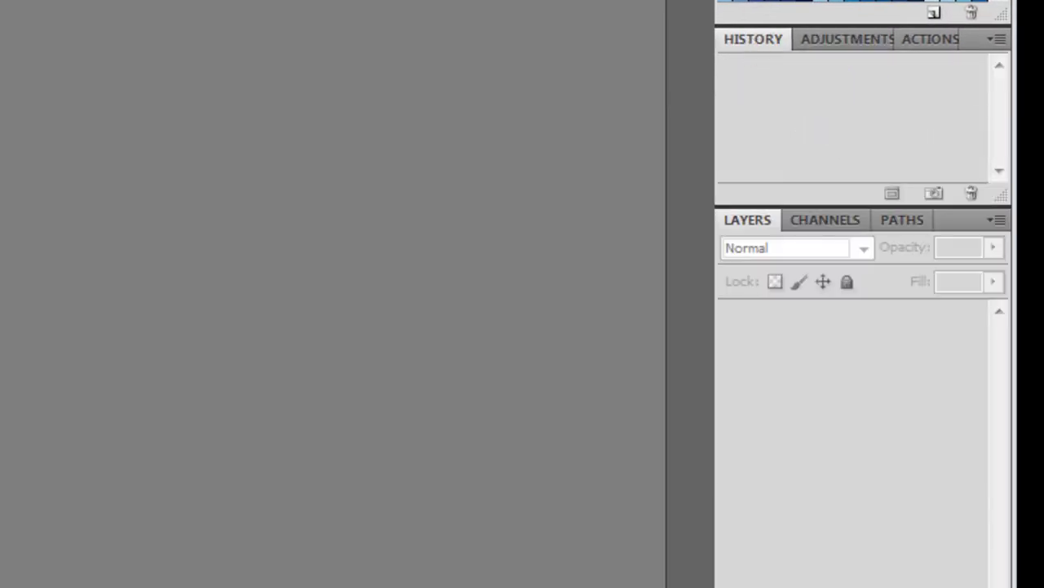
pyautogui.hotkey('alt', 'w')
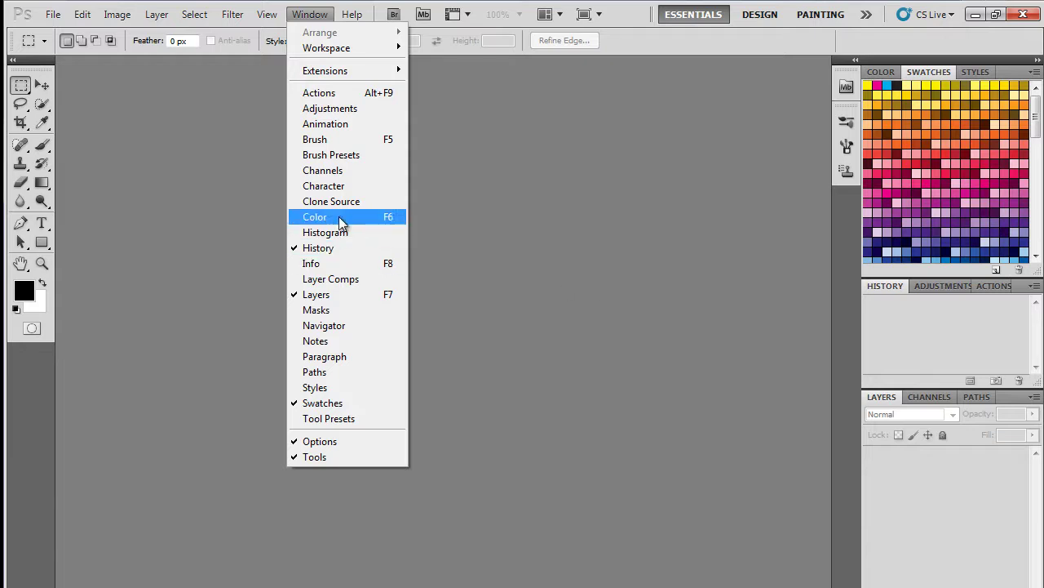
pyautogui.click(839, 231)
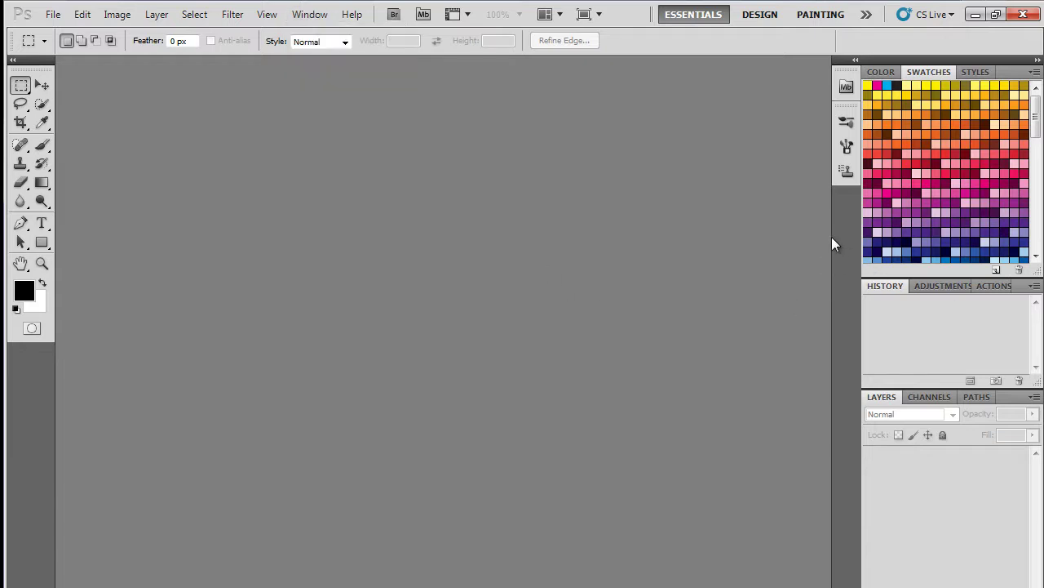
# Detach the History panel, dock it back into its group and move it ahead of Adjustments
pyautogui.moveTo(881, 286)
pyautogui.mouseDown()
pyautogui.moveTo(799, 283)
pyautogui.moveTo(804, 275)
pyautogui.moveTo(622, 235)
pyautogui.moveTo(660, 215)
pyautogui.moveTo(714, 311)
pyautogui.moveTo(668, 230)
pyautogui.moveTo(762, 277)
pyautogui.moveTo(874, 302)
pyautogui.mouseUp()
pyautogui.moveTo(700, 74); pyautogui.dragTo(883, 287)
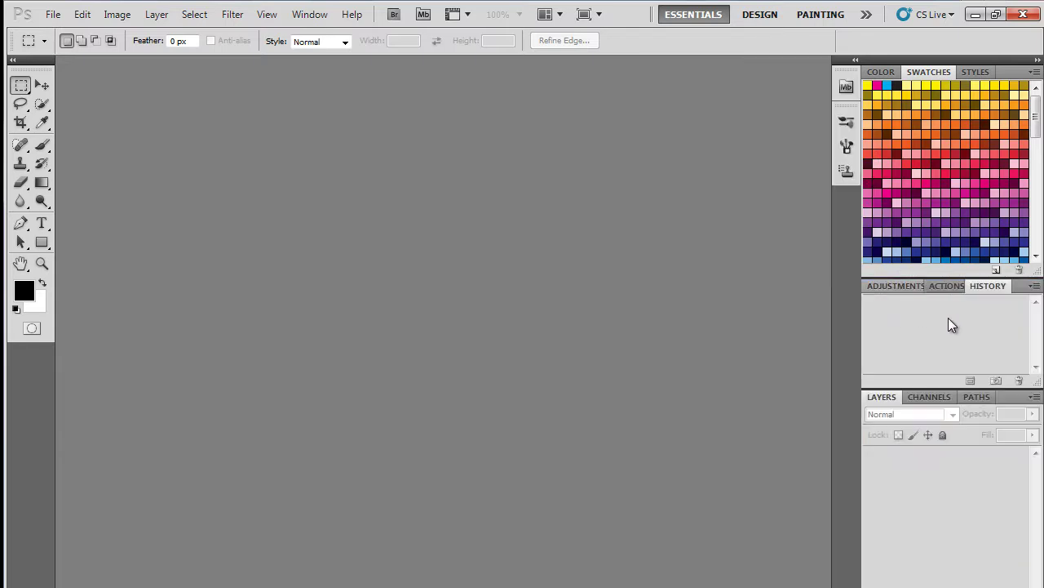
pyautogui.moveTo(971, 291); pyautogui.dragTo(882, 288)
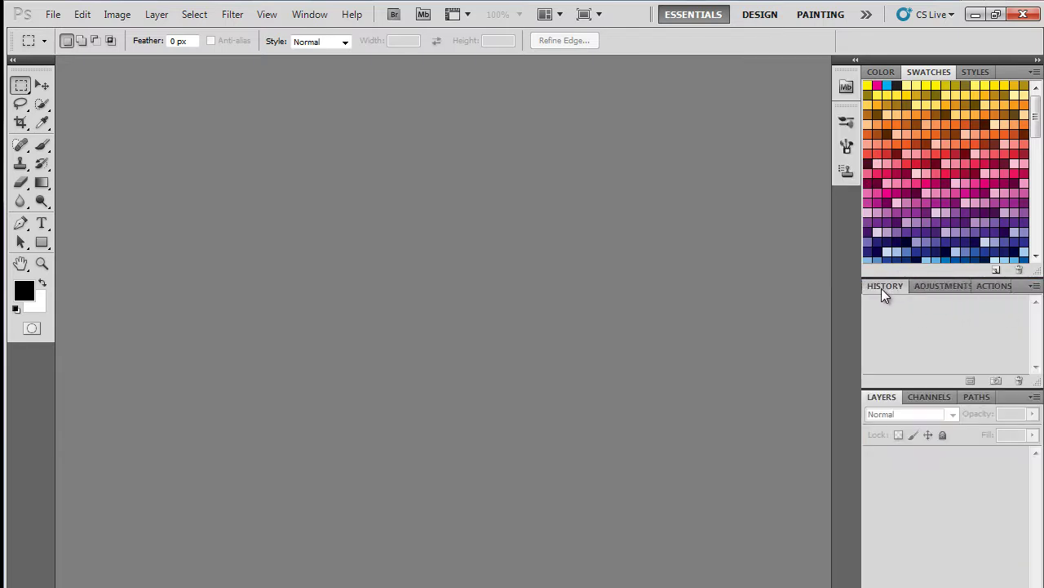
# View the Adjustments panel, collapse the Default Actions set in the Actions panel and return to History
pyautogui.click(943, 287)
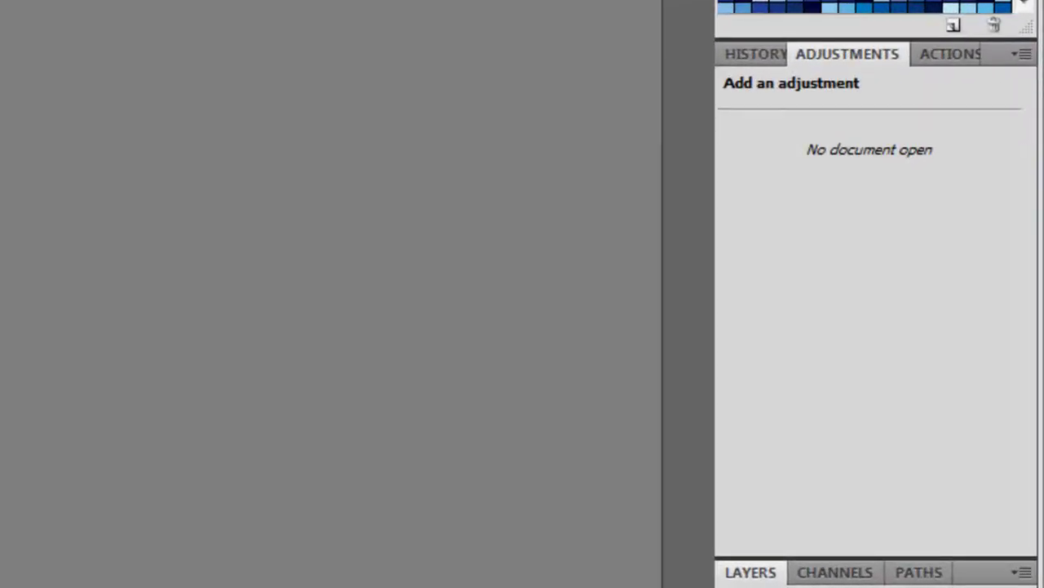
pyautogui.click(951, 56)
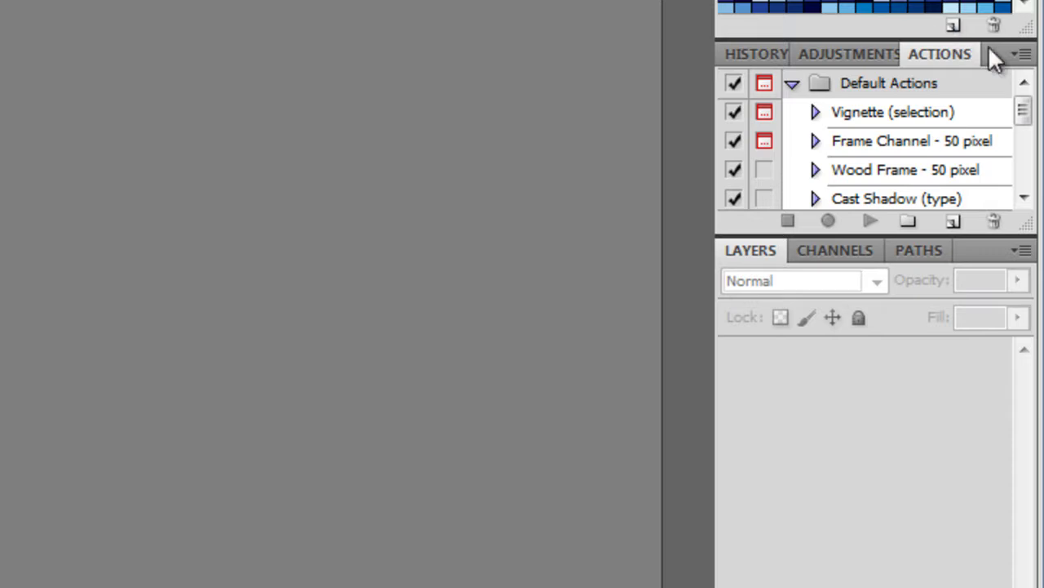
pyautogui.click(790, 84)
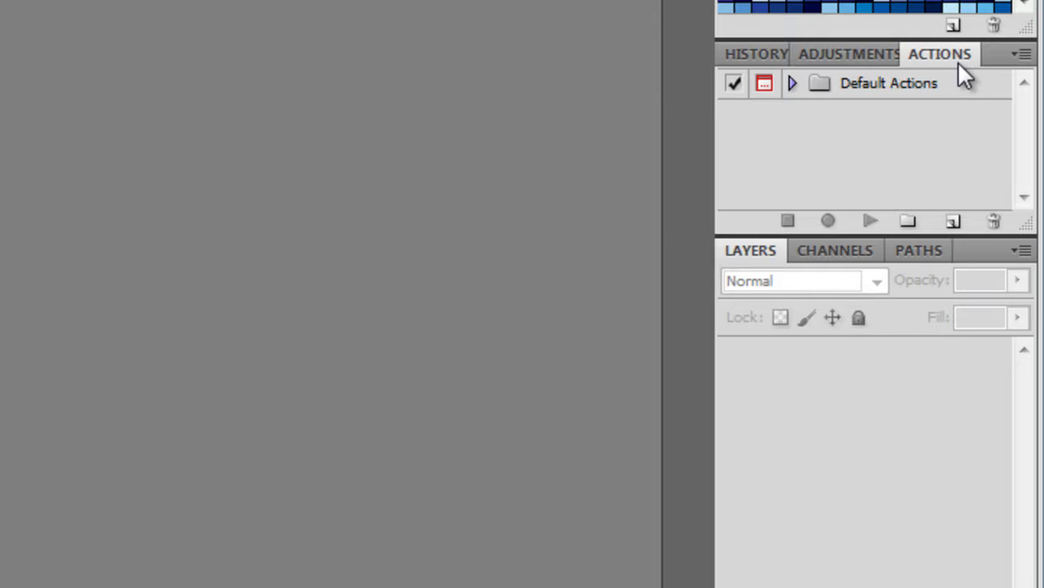
pyautogui.click(754, 56)
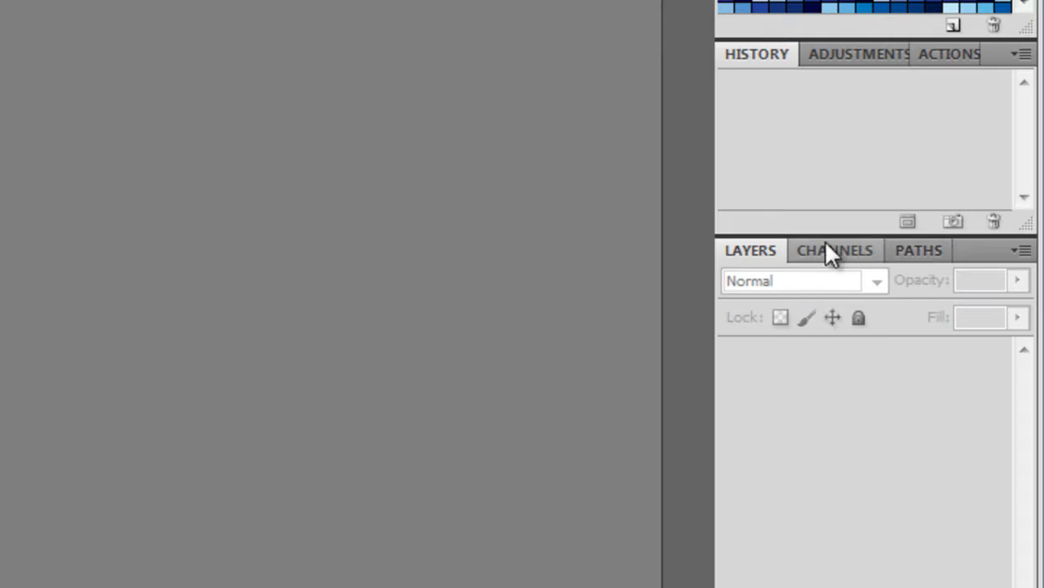
# Stretch the History panel downward over the Layers area and shrink it back to its former height
pyautogui.moveTo(827, 231); pyautogui.dragTo(832, 522)
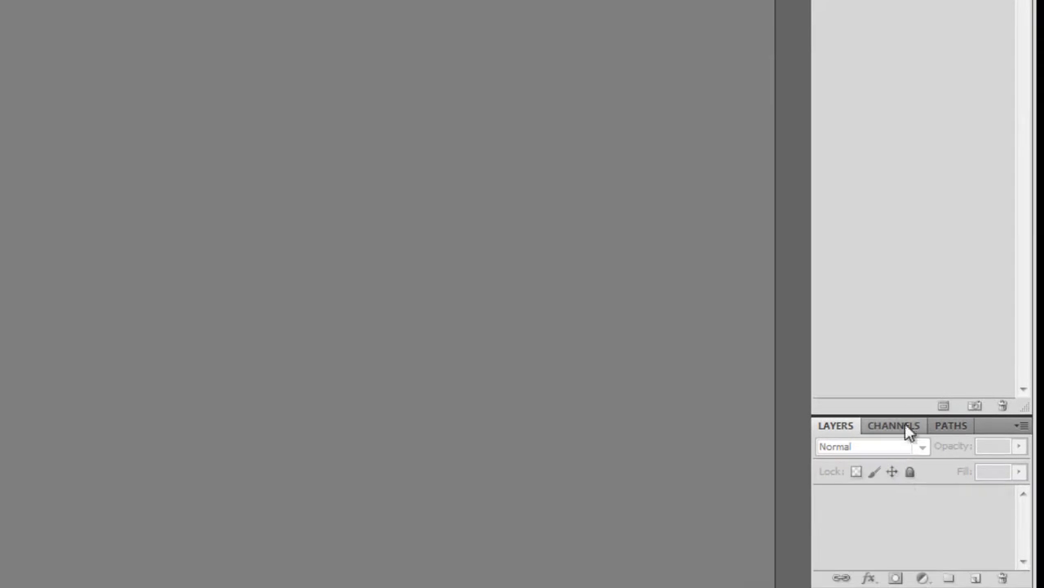
pyautogui.moveTo(898, 447); pyautogui.dragTo(898, 73)
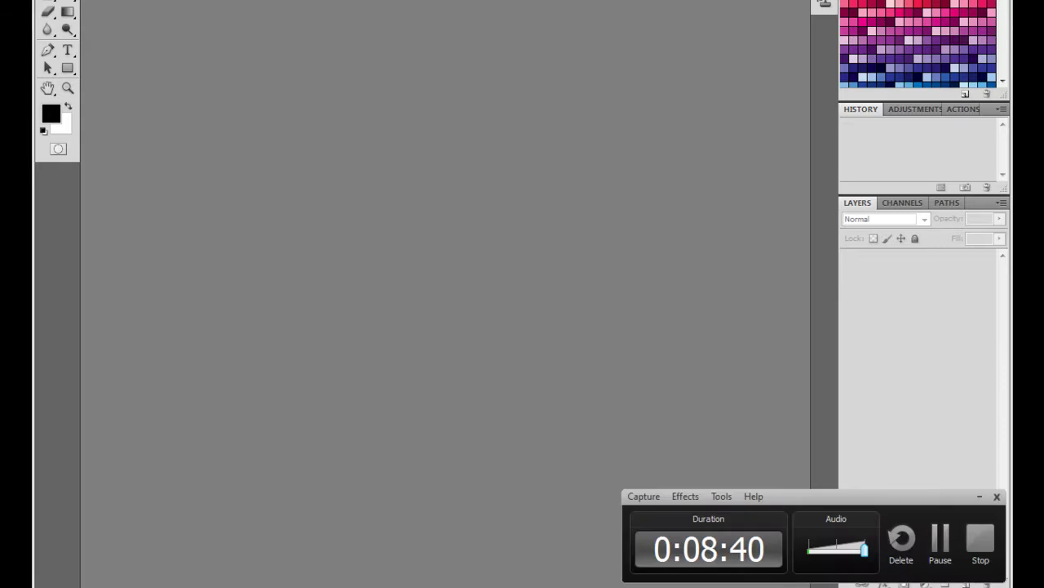
# Open the JPEG portrait of the woman in the floral dress from the Imagens library
pyautogui.click(980, 496)
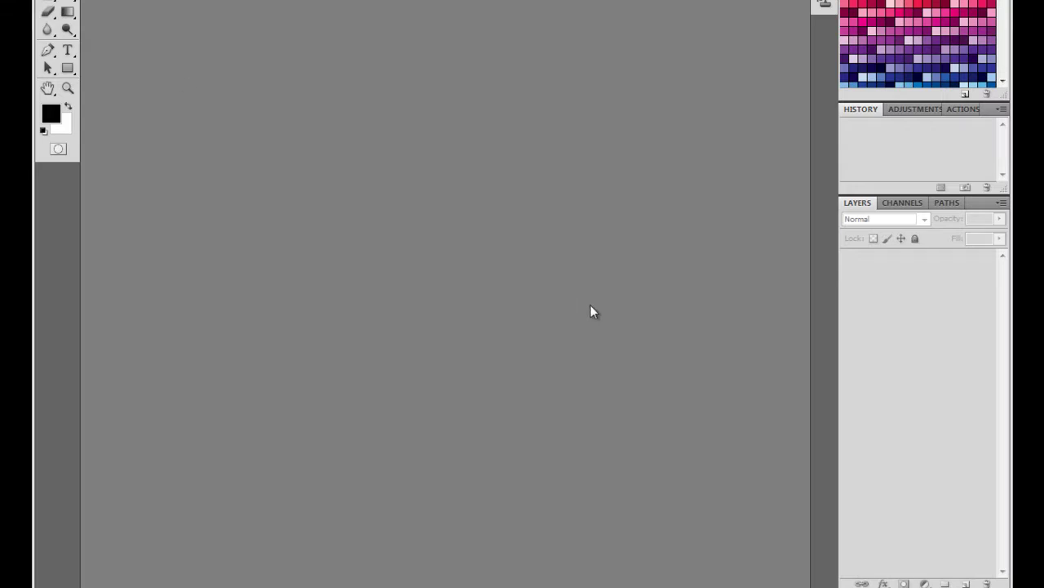
pyautogui.hotkey('ctrl', 'o')
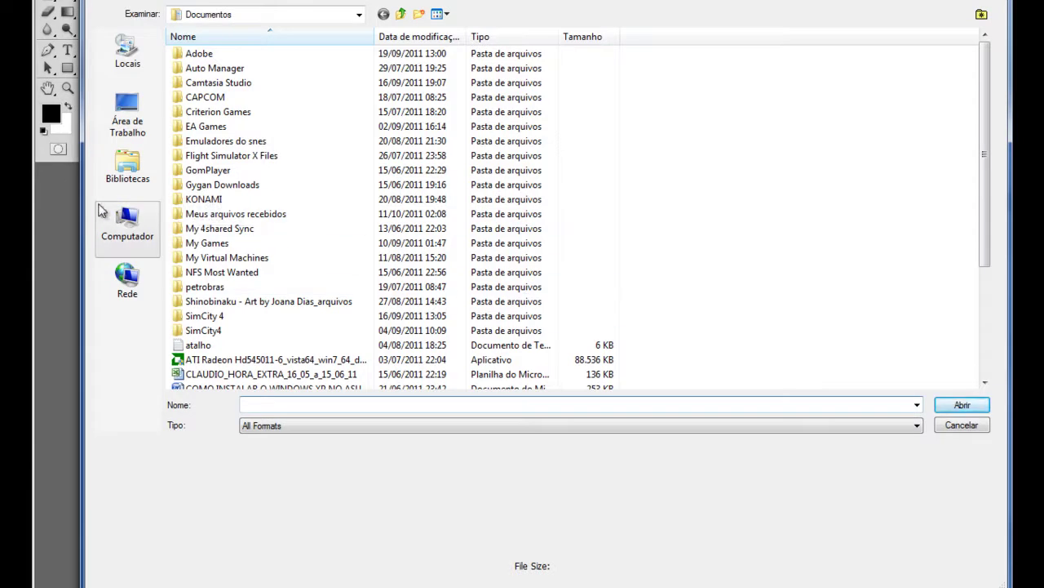
pyautogui.click(127, 164)
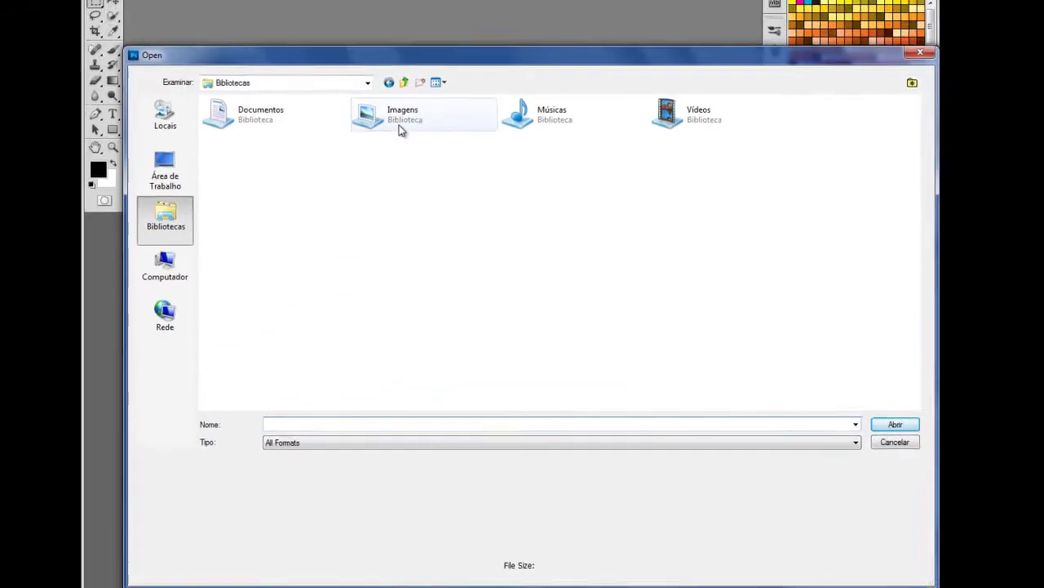
pyautogui.doubleClick(399, 124)
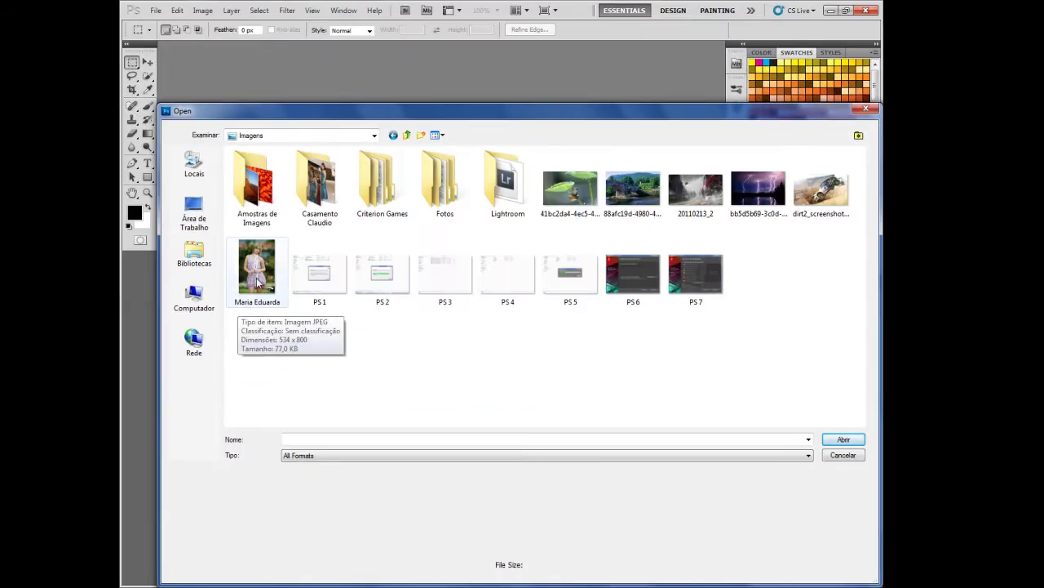
pyautogui.click(254, 283)
pyautogui.doubleClick(257, 281)
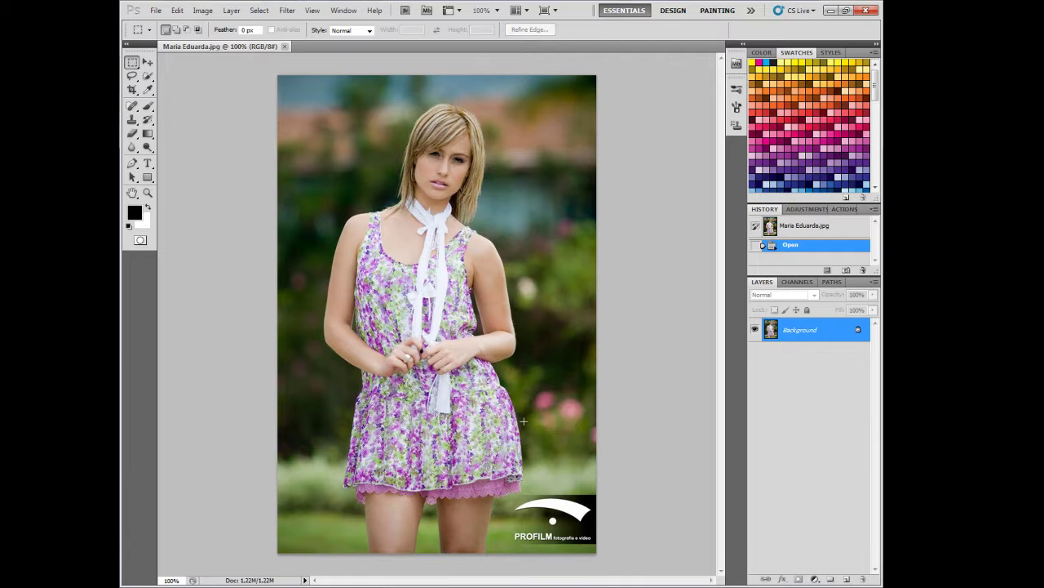
# Examine the variants grouped under the marquee tool and compare them with the Move and Lasso tools
pyautogui.click(131, 63)
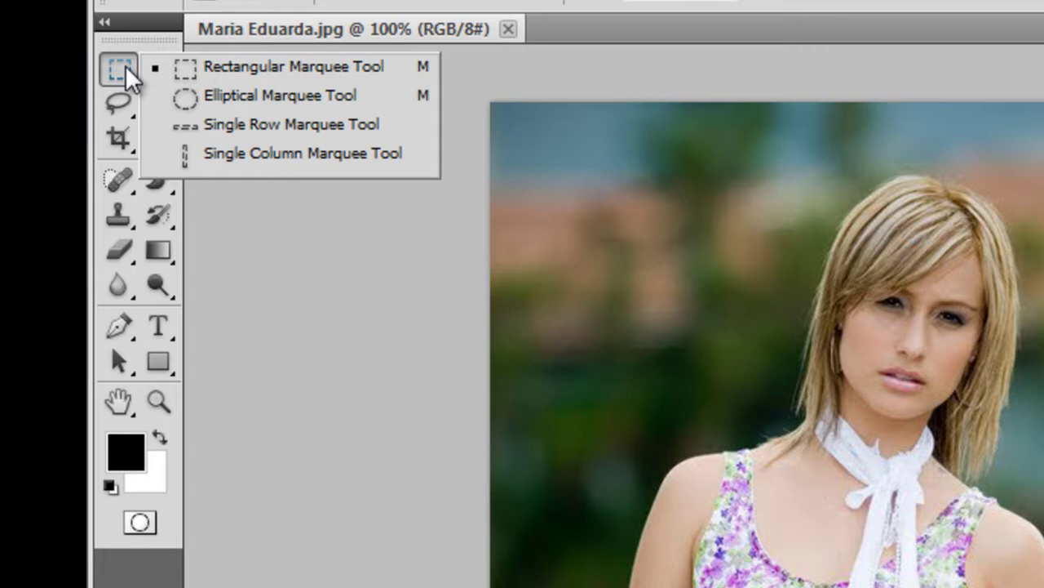
pyautogui.click(125, 65)
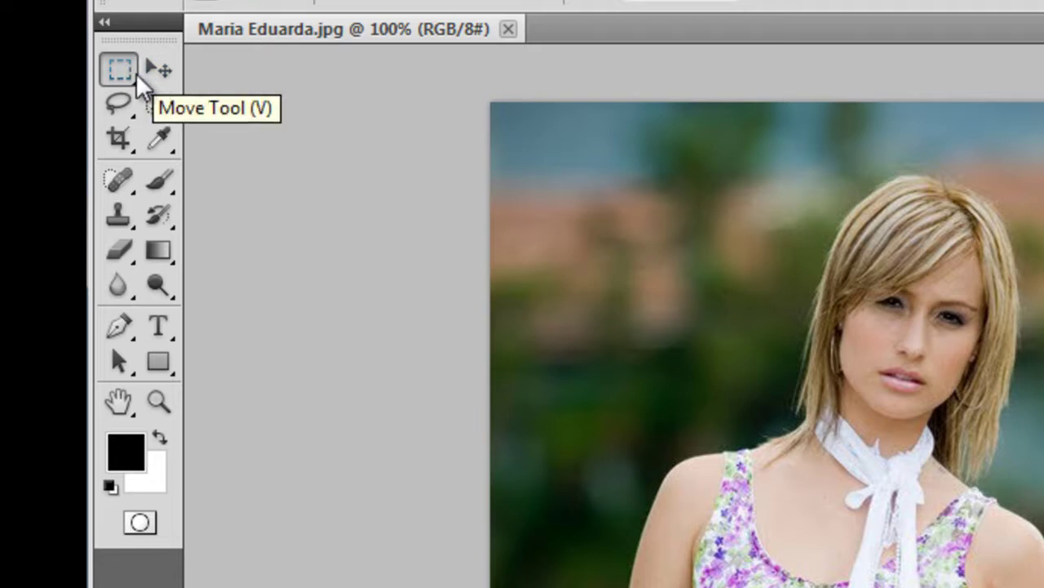
pyautogui.click(158, 63)
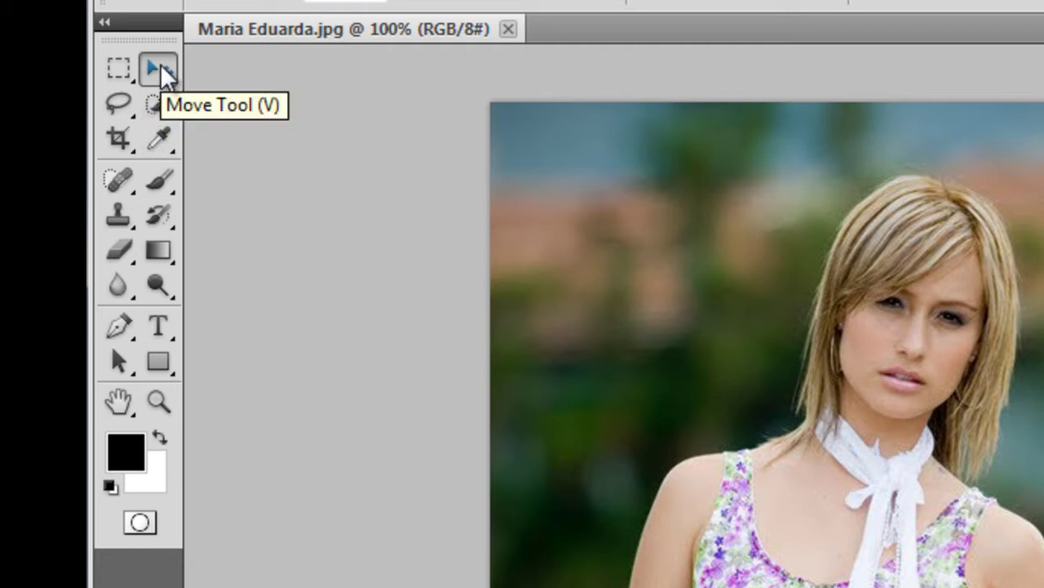
pyautogui.click(113, 108)
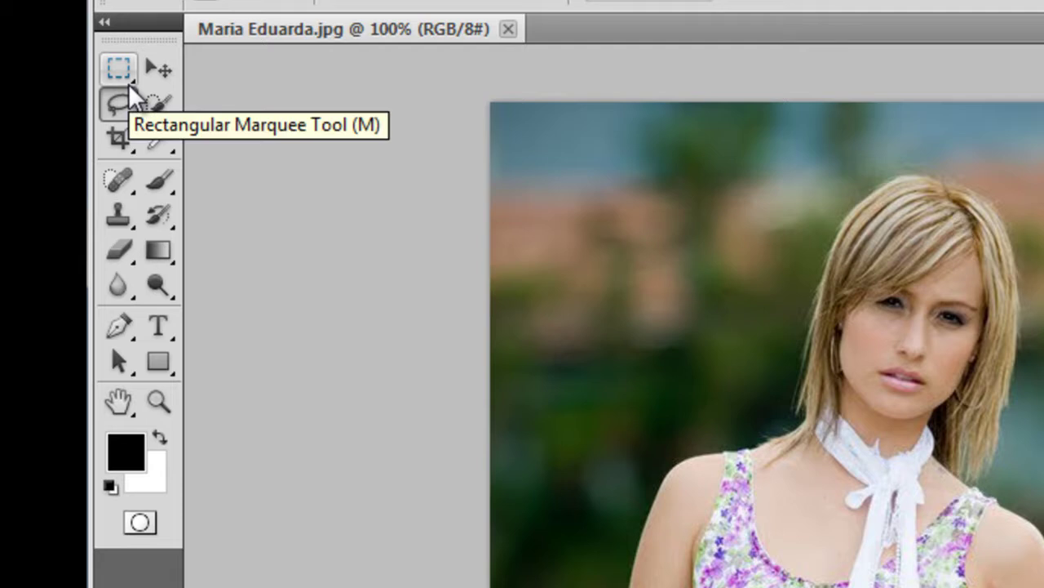
pyautogui.click(124, 79)
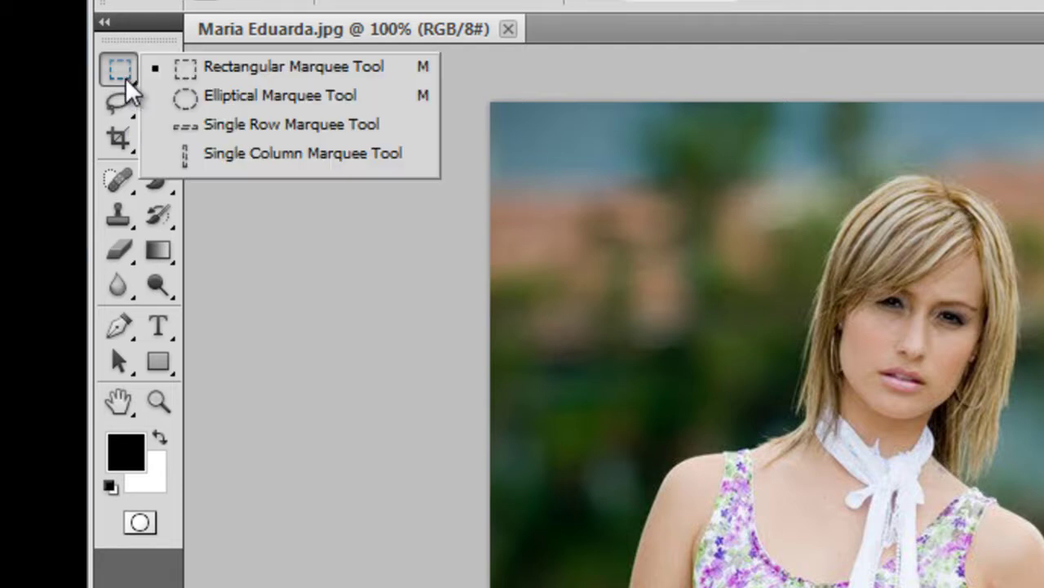
pyautogui.moveTo(118, 136); pyautogui.dragTo(125, 133)
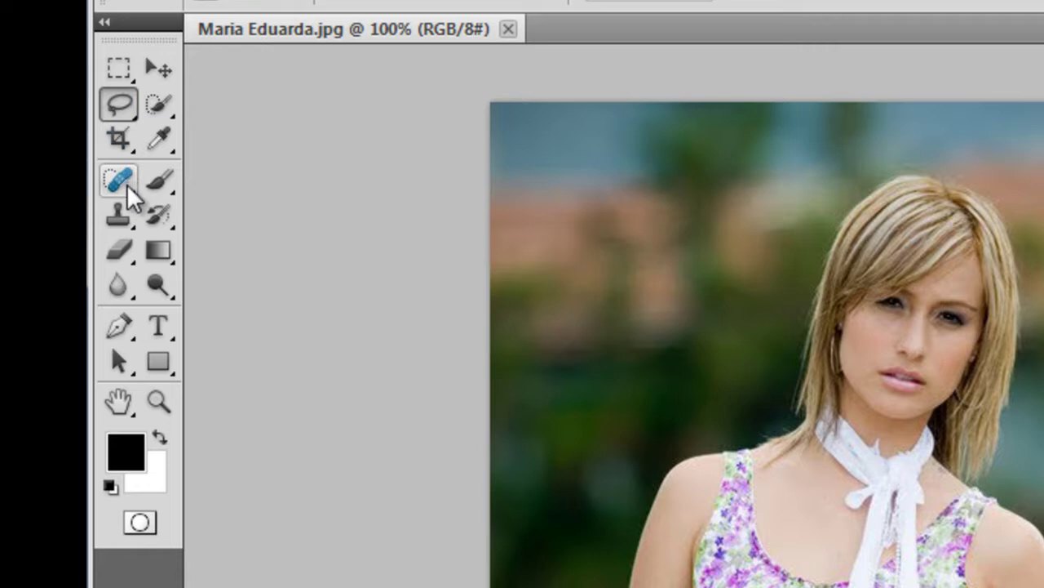
# Review the tool variants grouped under Lasso, Quick Selection, Crop and Eyedropper
pyautogui.click(117, 102)
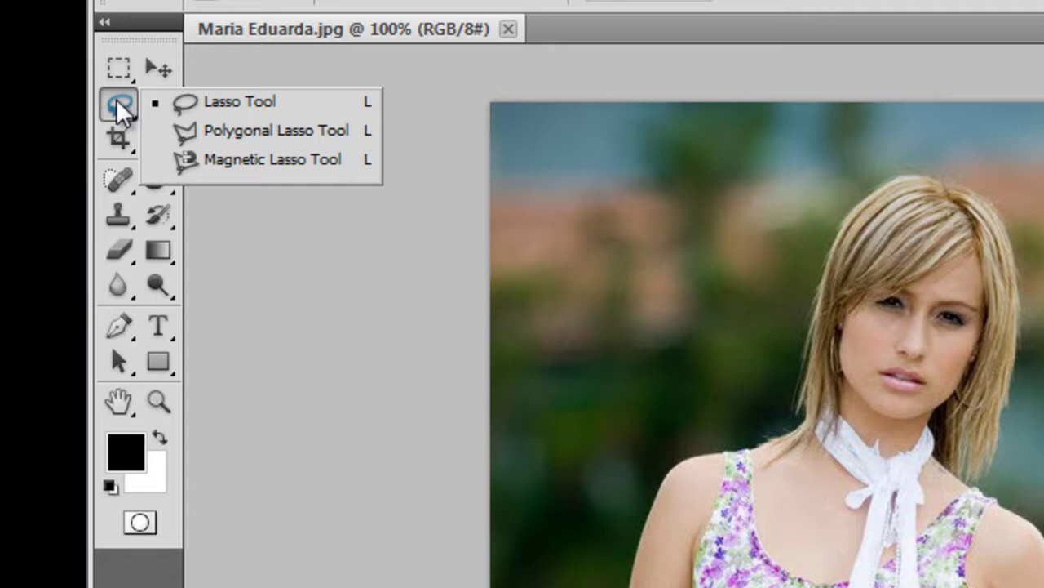
pyautogui.click(132, 99)
pyautogui.click(153, 105)
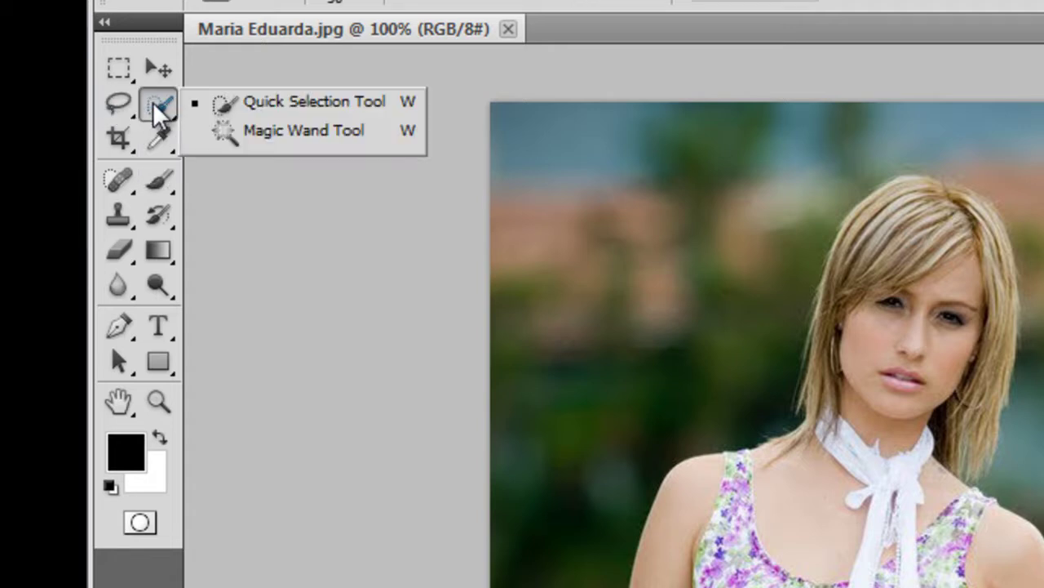
pyautogui.click(121, 148)
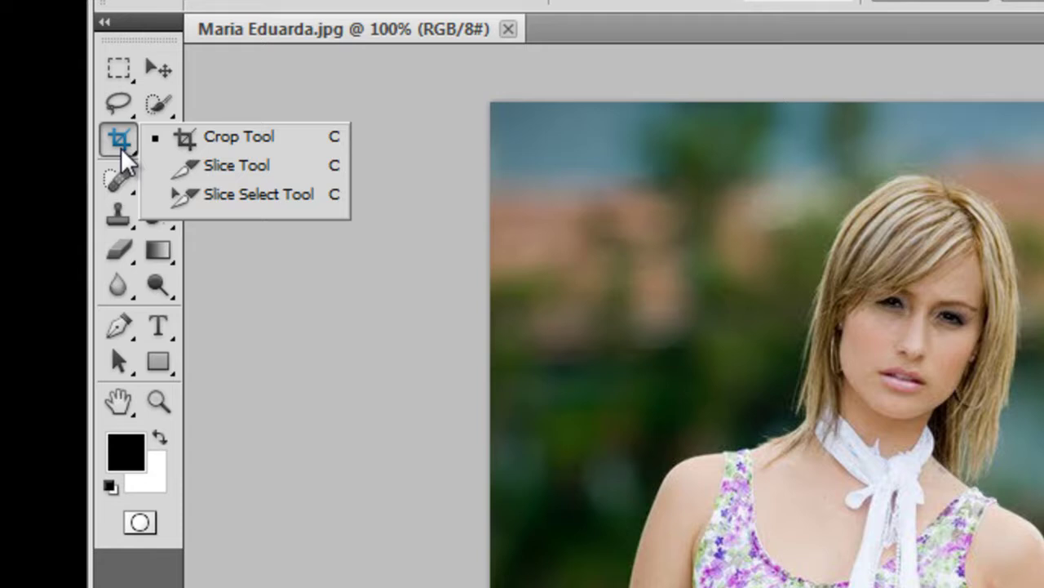
pyautogui.click(157, 143)
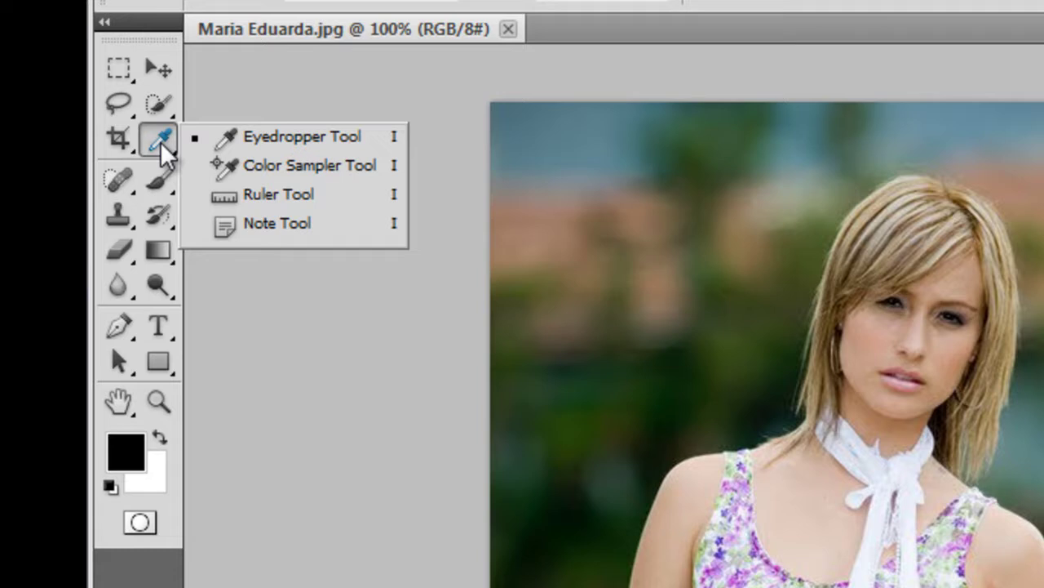
pyautogui.click(162, 143)
pyautogui.click(161, 143)
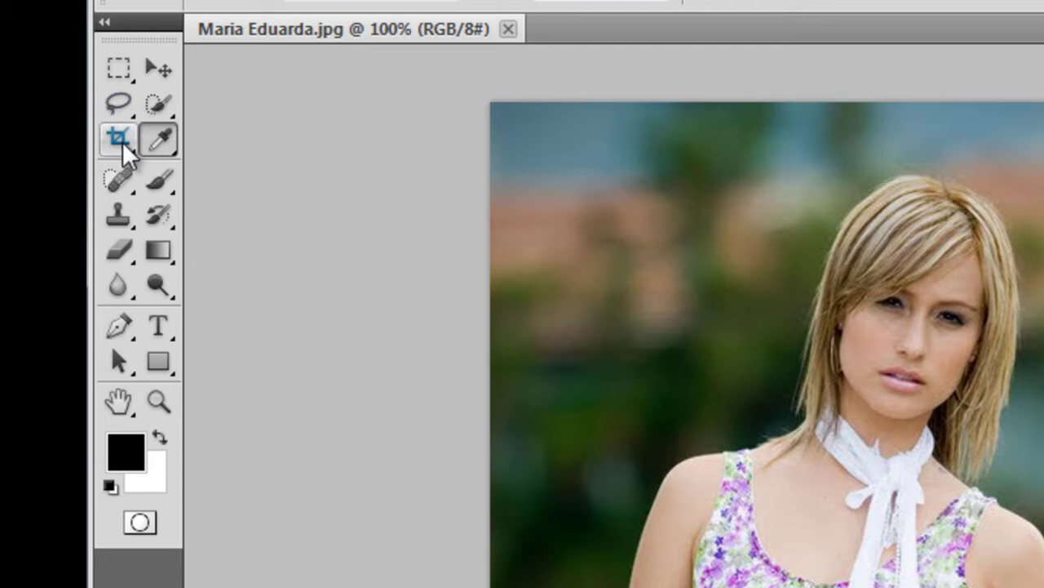
# Draw a wide rectangular marquee selection across the woman's forearms and waist with the Rectangular Marquee Tool
pyautogui.click(113, 76)
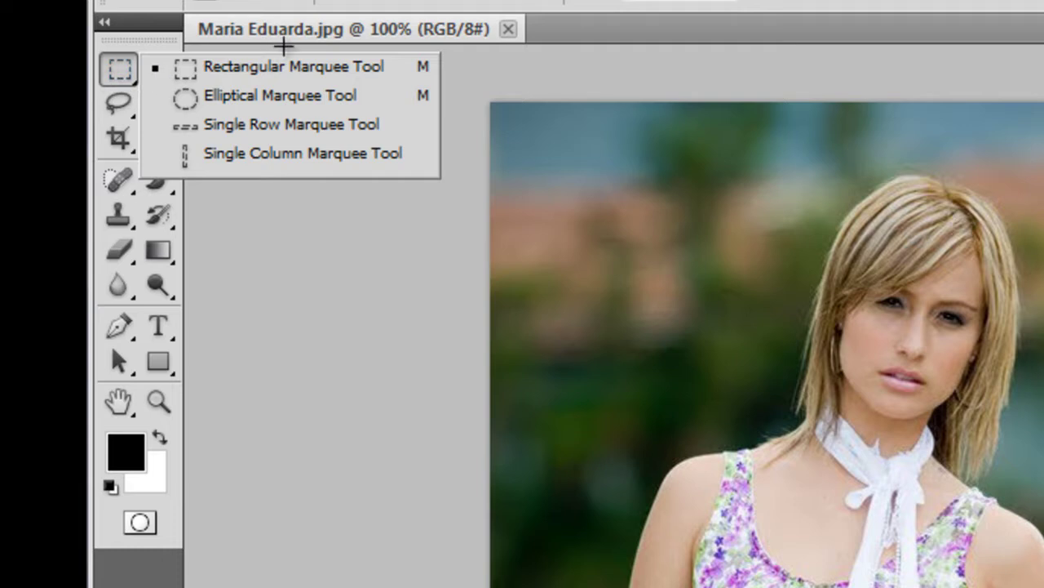
pyautogui.click(269, 68)
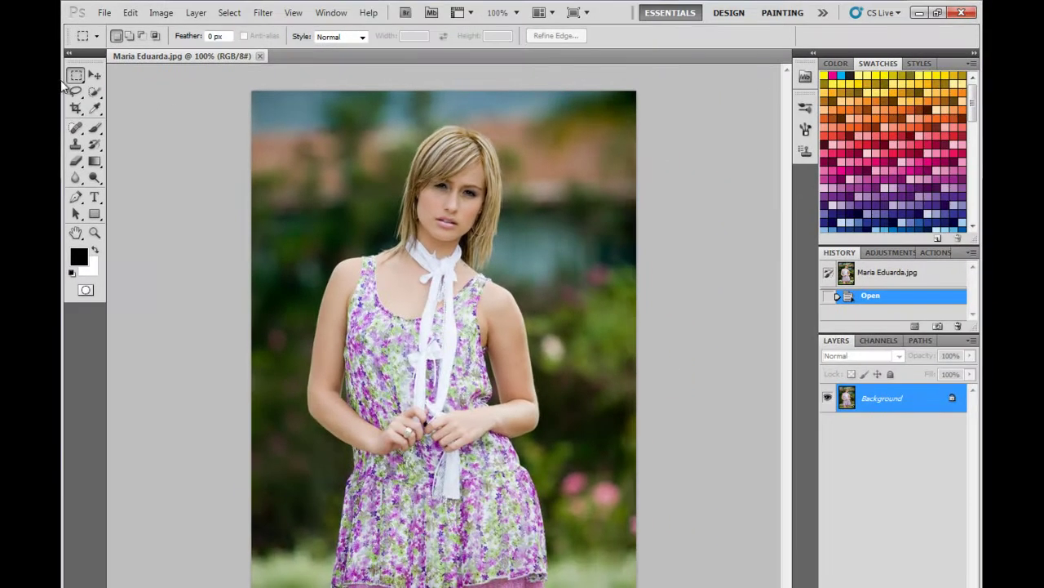
pyautogui.moveTo(72, 78); pyautogui.dragTo(72, 79)
pyautogui.moveTo(513, 441); pyautogui.dragTo(615, 476)
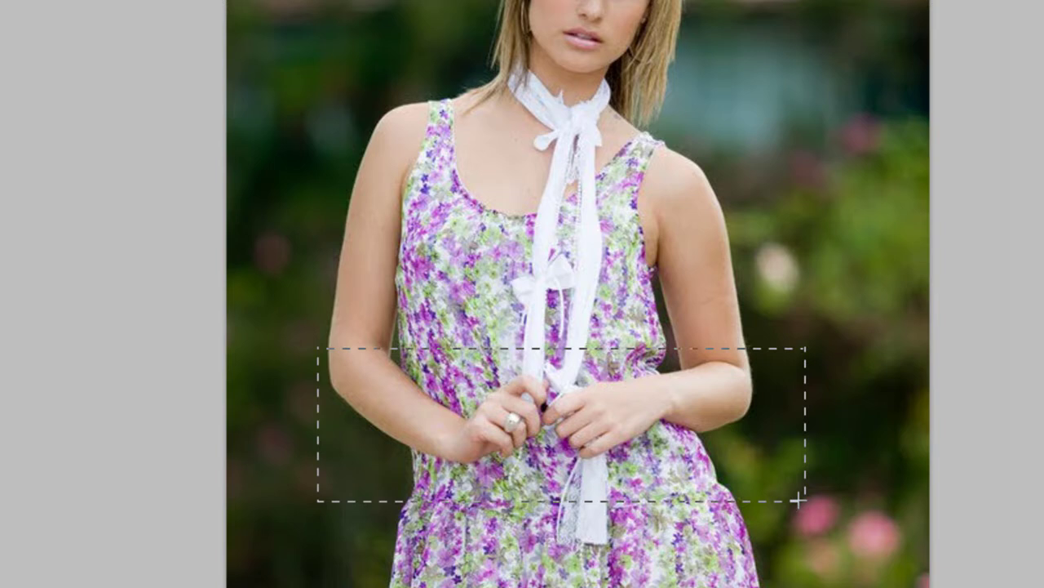
pyautogui.moveTo(798, 500); pyautogui.dragTo(759, 484)
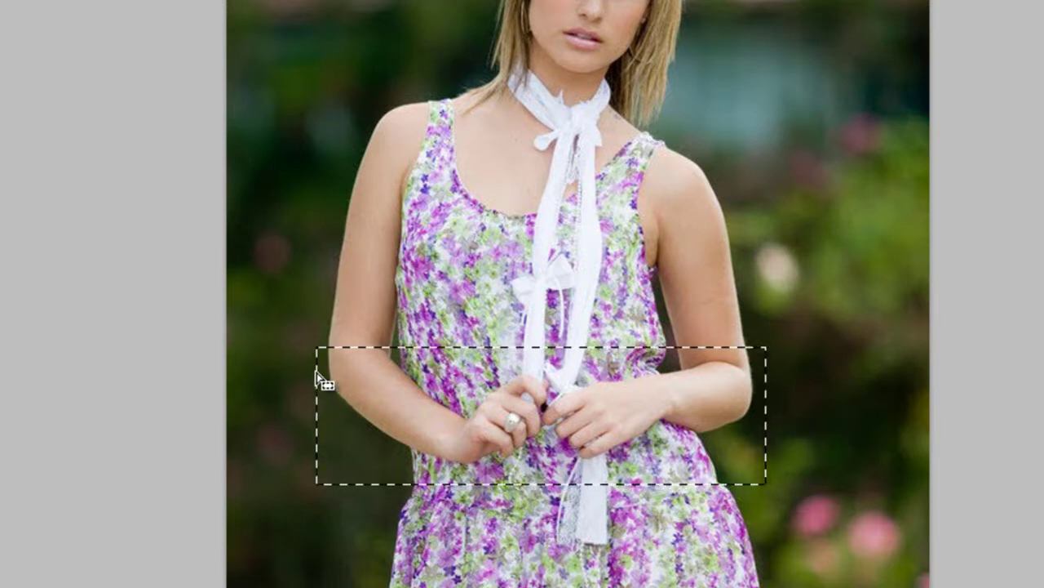
# Move the rectangular selection from the woman's waist up over her face
pyautogui.moveTo(409, 398)
pyautogui.mouseDown()
pyautogui.moveTo(434, 407)
pyautogui.moveTo(401, 382)
pyautogui.moveTo(415, 383)
pyautogui.mouseUp()
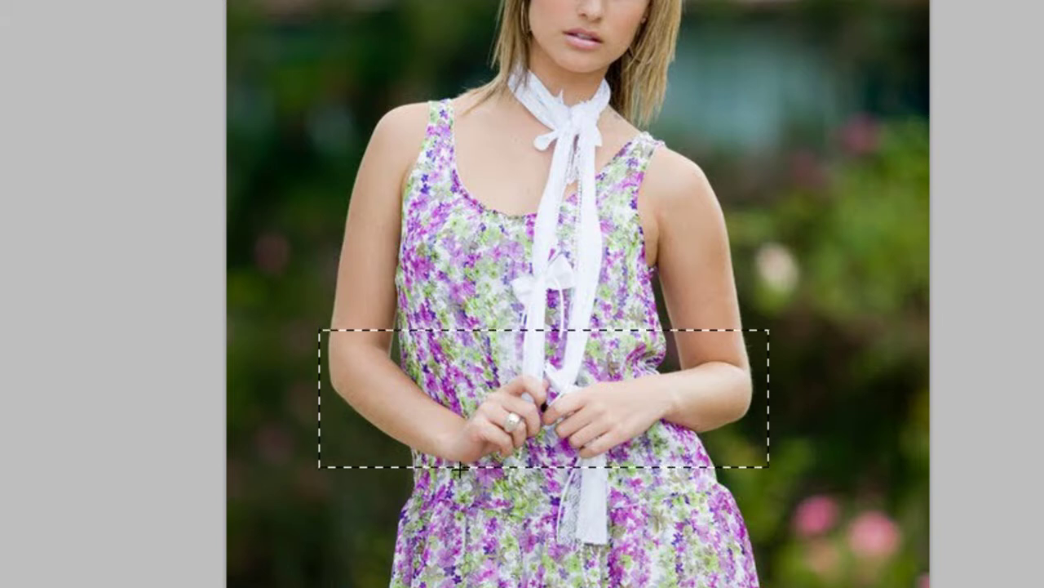
pyautogui.moveTo(427, 433); pyautogui.dragTo(464, 463)
pyautogui.moveTo(605, 415); pyautogui.dragTo(469, 0)
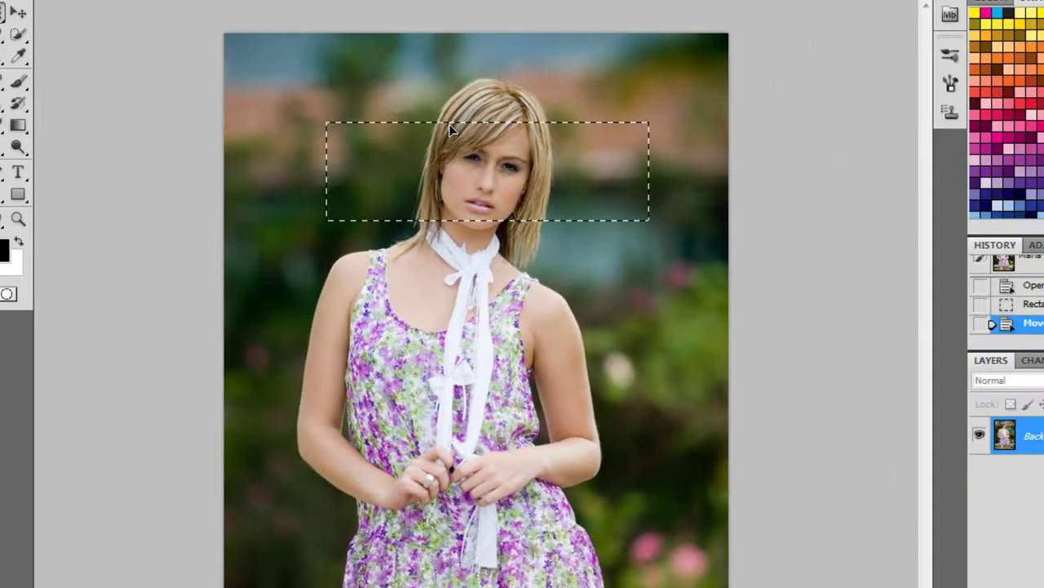
pyautogui.moveTo(448, 124)
pyautogui.mouseDown()
pyautogui.moveTo(425, 135)
pyautogui.moveTo(444, 140)
pyautogui.mouseUp()
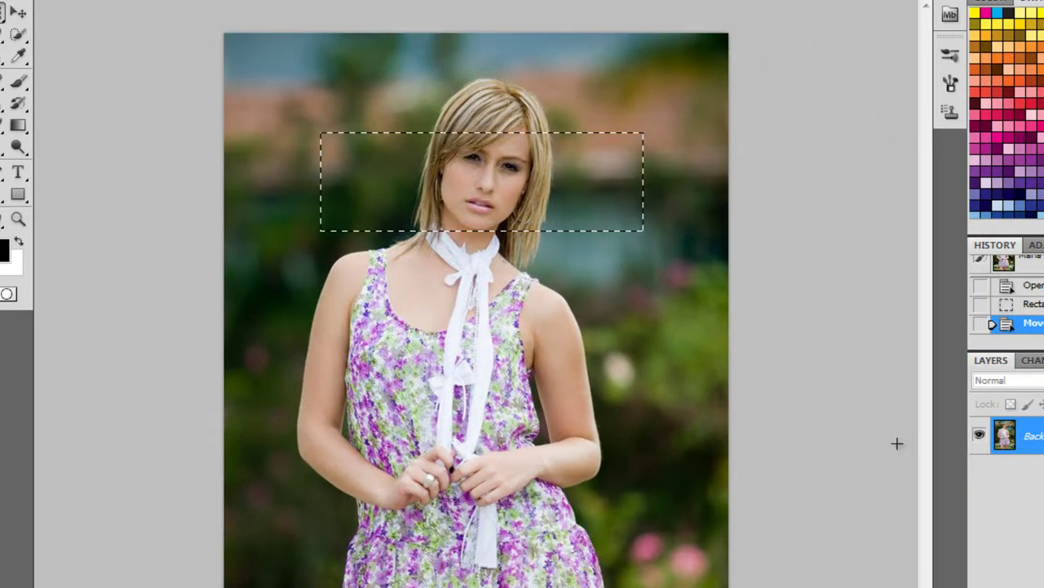
# Nudge the selection over the face twelve small increments to the right and two downward
pyautogui.press('Right')
pyautogui.press('Right')
pyautogui.press('Right')
pyautogui.press('Right')
pyautogui.press('Right')
pyautogui.press('Right')
pyautogui.press('Right')
pyautogui.press('Right')
pyautogui.press('Right')
pyautogui.press('Right')
pyautogui.press('Right')
pyautogui.press('Right')
pyautogui.press('Down')
pyautogui.press('Down')
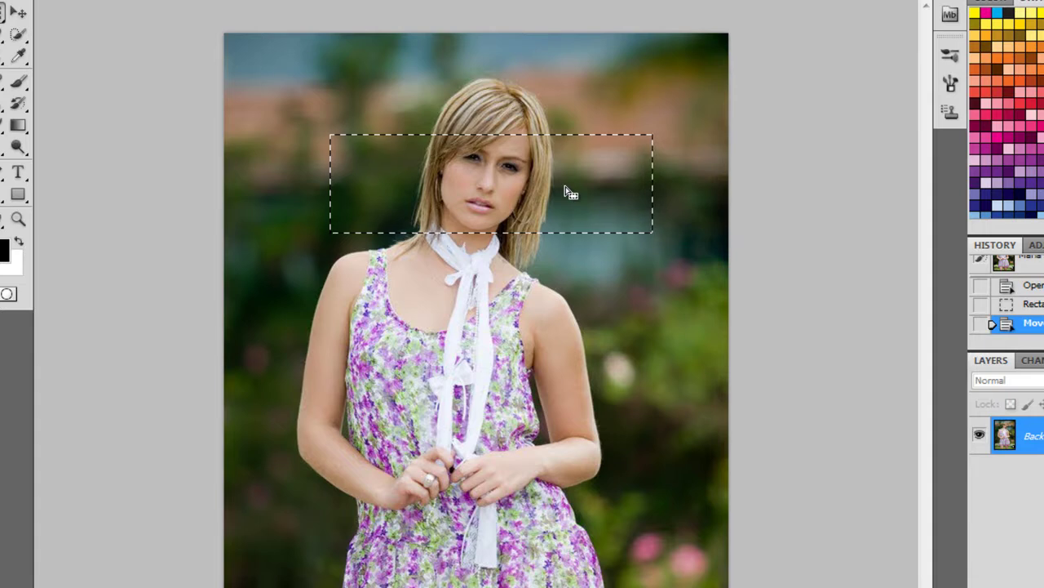
# Copy the selected face area to a new layer with Layer via Copy
pyautogui.rightClick(568, 192)
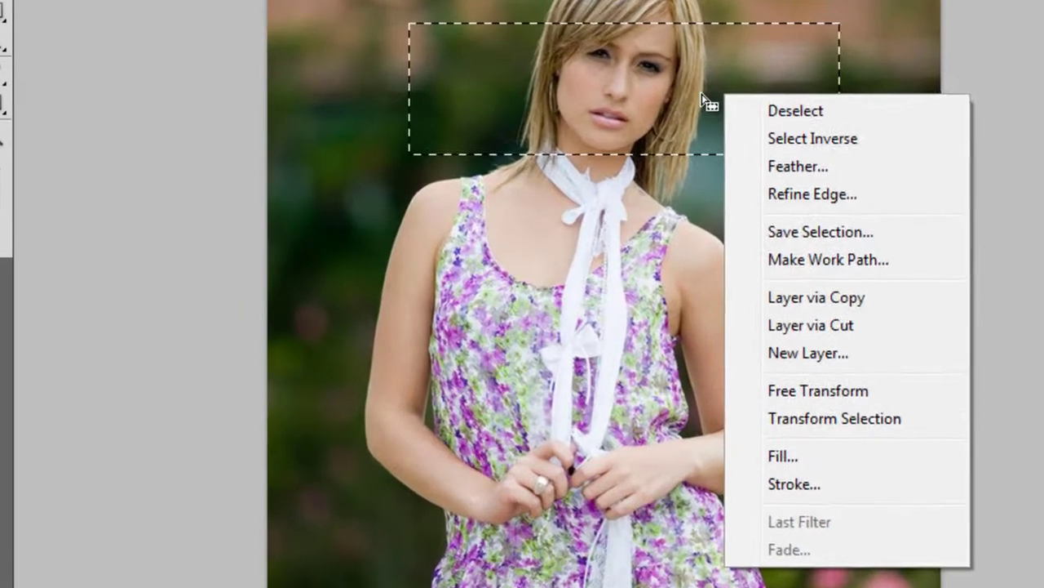
pyautogui.rightClick(616, 150)
pyautogui.rightClick(617, 149)
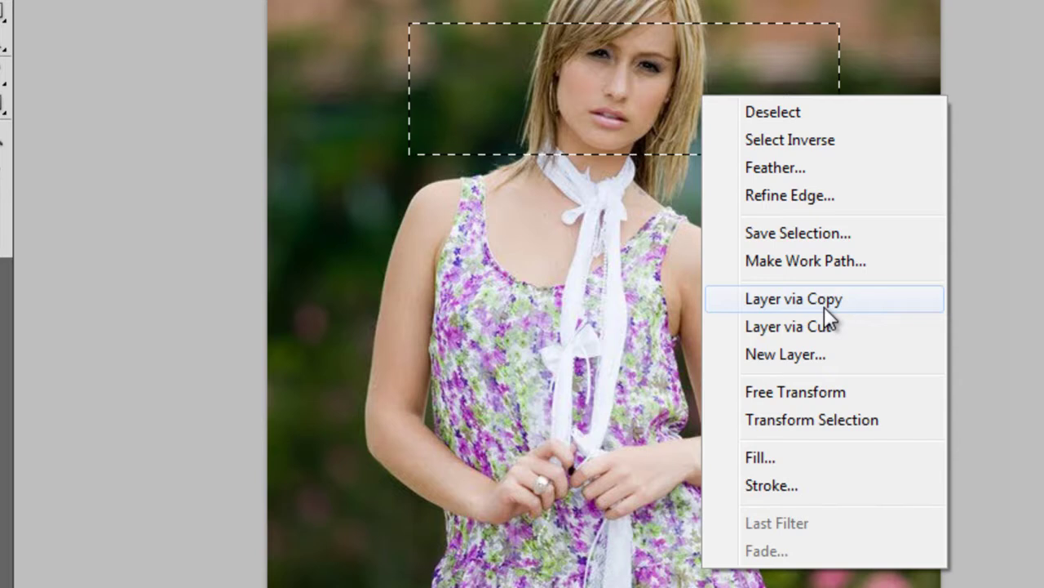
pyautogui.click(575, 82)
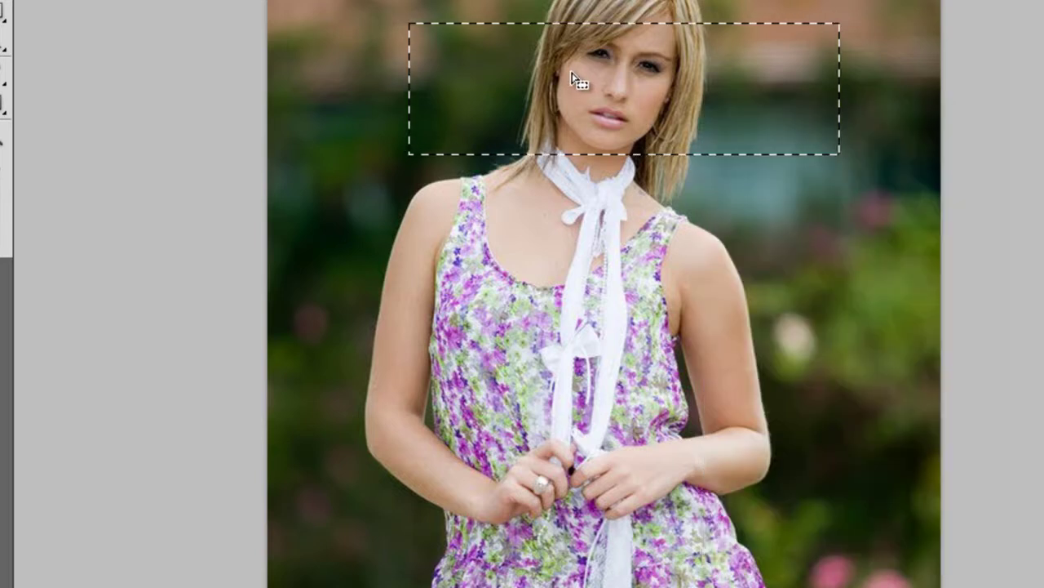
pyautogui.rightClick(573, 76)
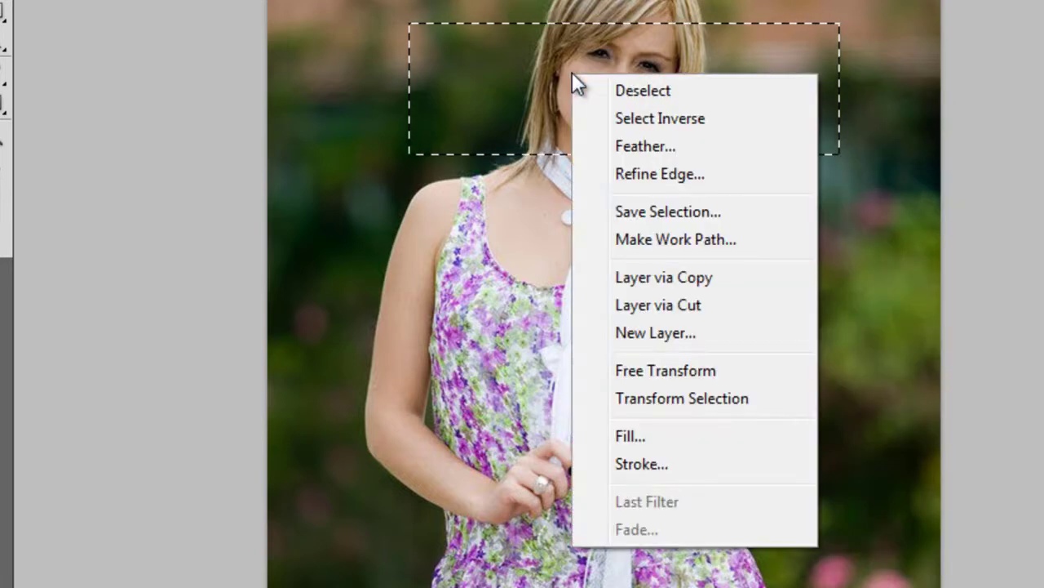
pyautogui.click(685, 278)
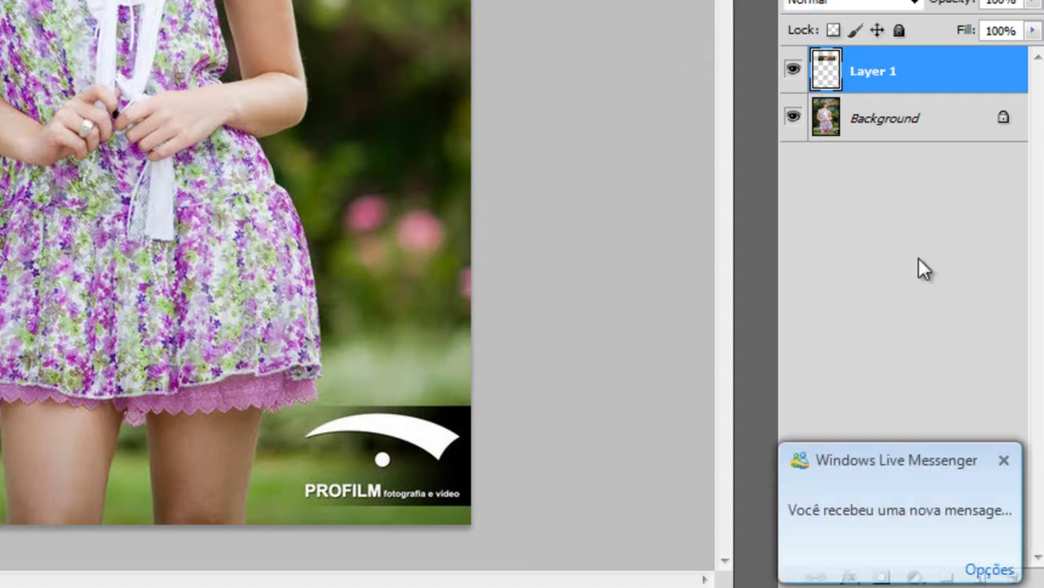
# Dismiss the message notification and toggle the visibility of Layer 1 and Background to inspect the copied area, leaving both layers visible
pyautogui.click(1004, 460)
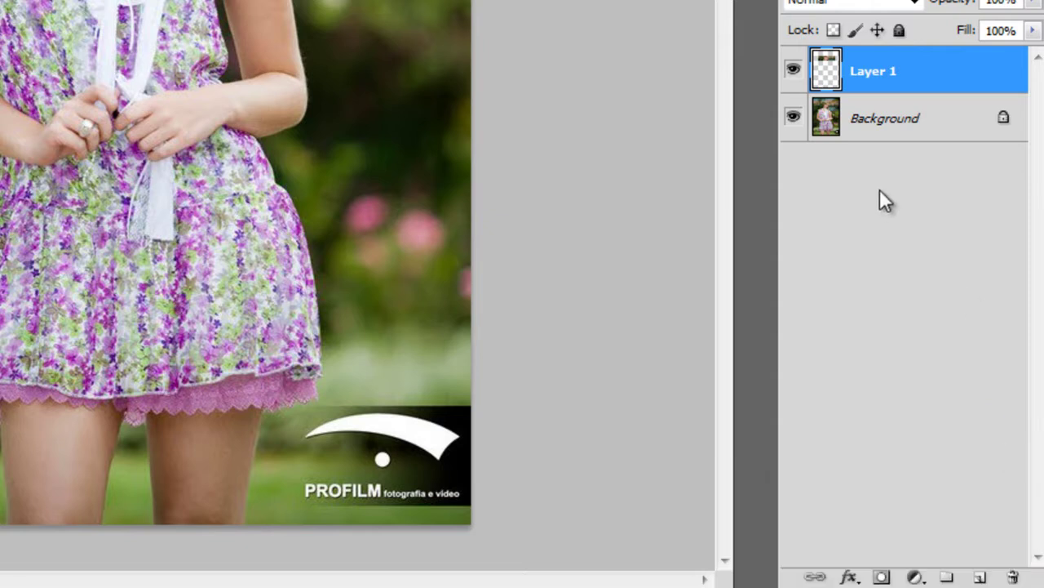
pyautogui.click(793, 72)
pyautogui.click(793, 72)
pyautogui.click(793, 119)
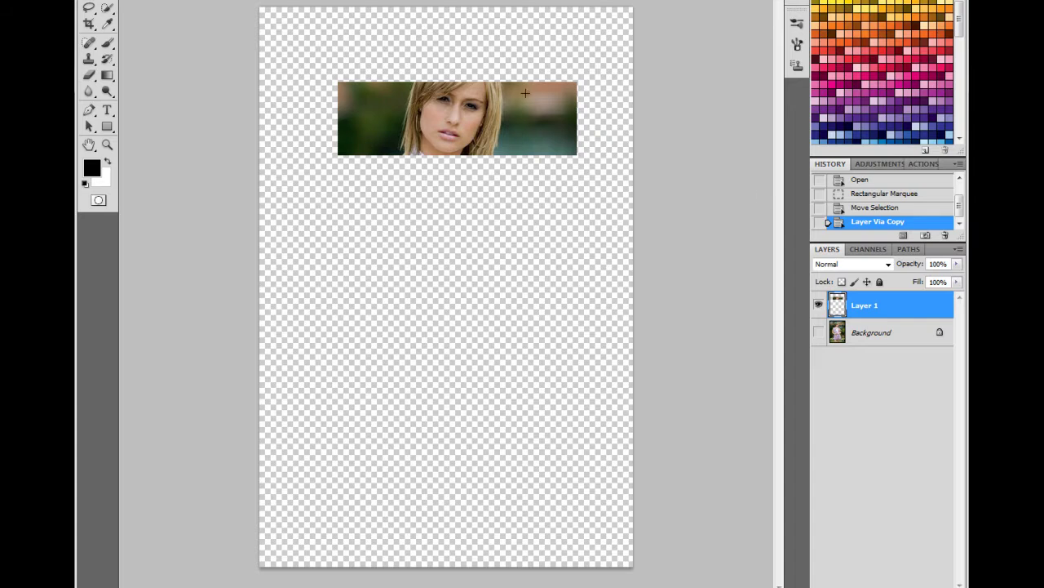
pyautogui.click(819, 333)
pyautogui.click(819, 333)
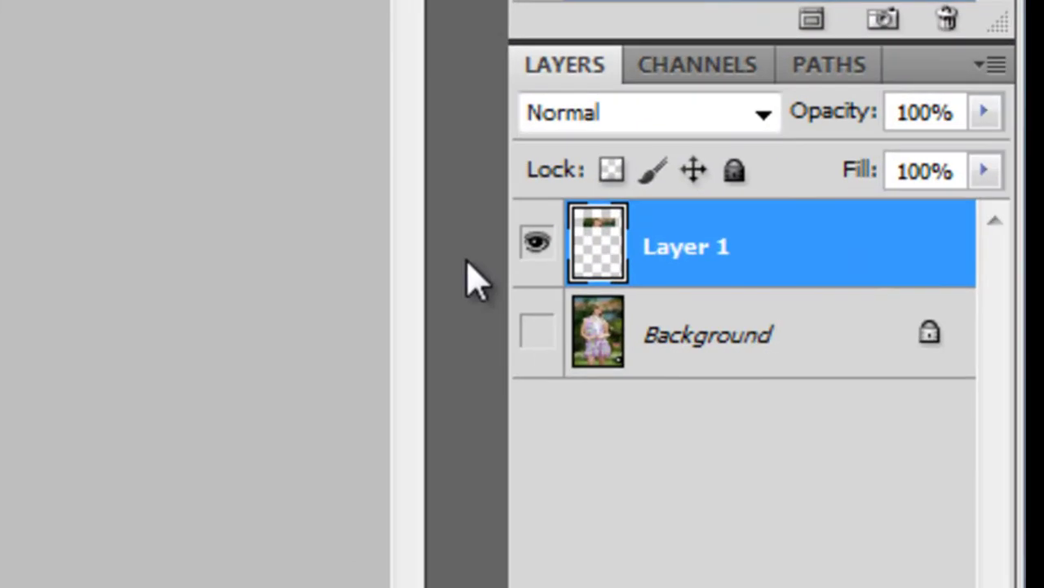
pyautogui.click(537, 330)
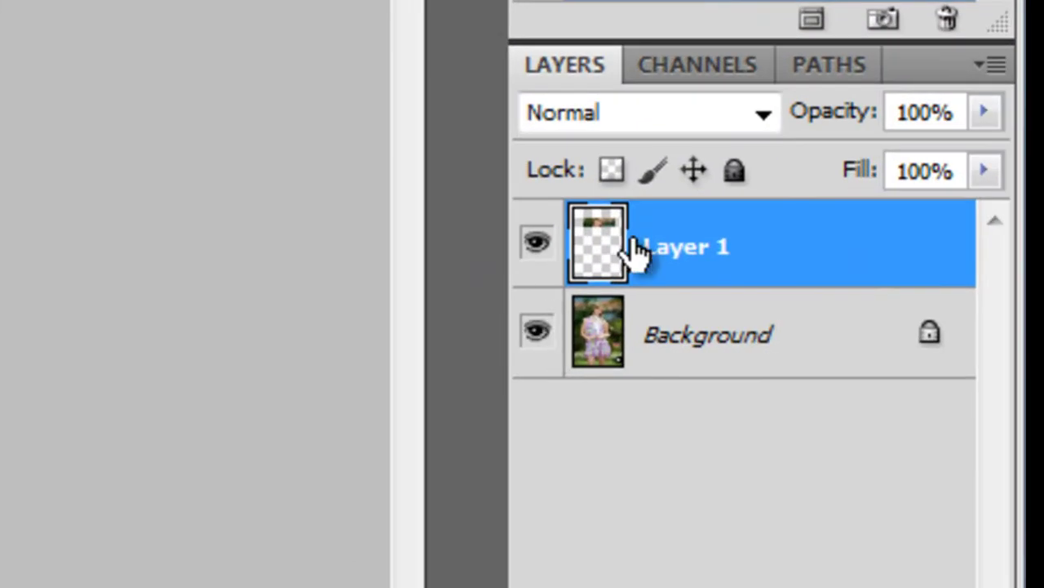
# Undo the layer copy and the selection move, going back to the Rectangular Marquee state
pyautogui.hotkey('ctrl', 'alt', 'z')
pyautogui.hotkey('ctrl', 'alt', 'z')
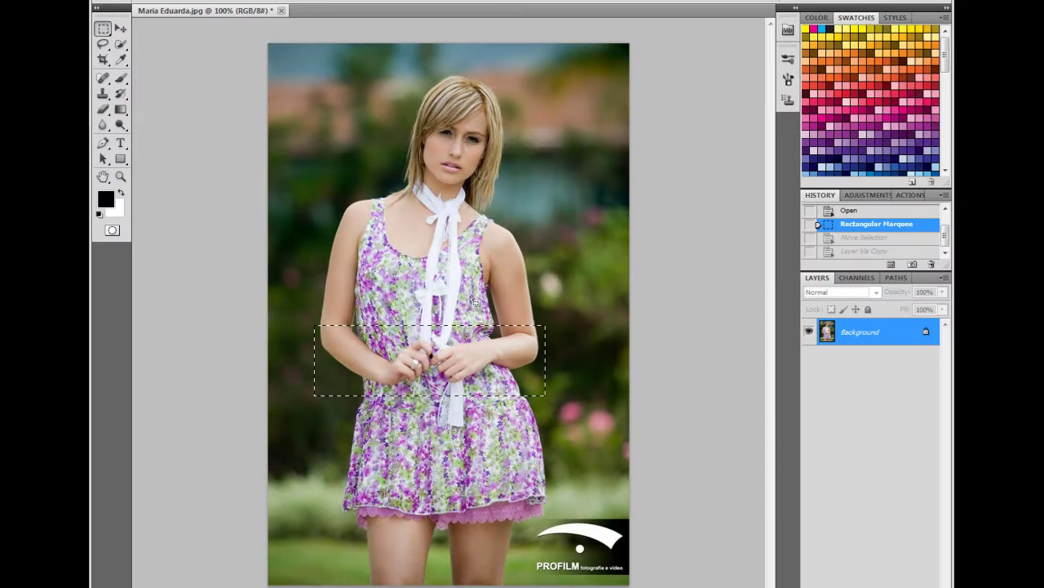
# Reposition the rectangular selection from the woman's waist so that it frames her face
pyautogui.moveTo(275, 362); pyautogui.dragTo(292, 49)
pyautogui.moveTo(481, 145); pyautogui.dragTo(492, 147)
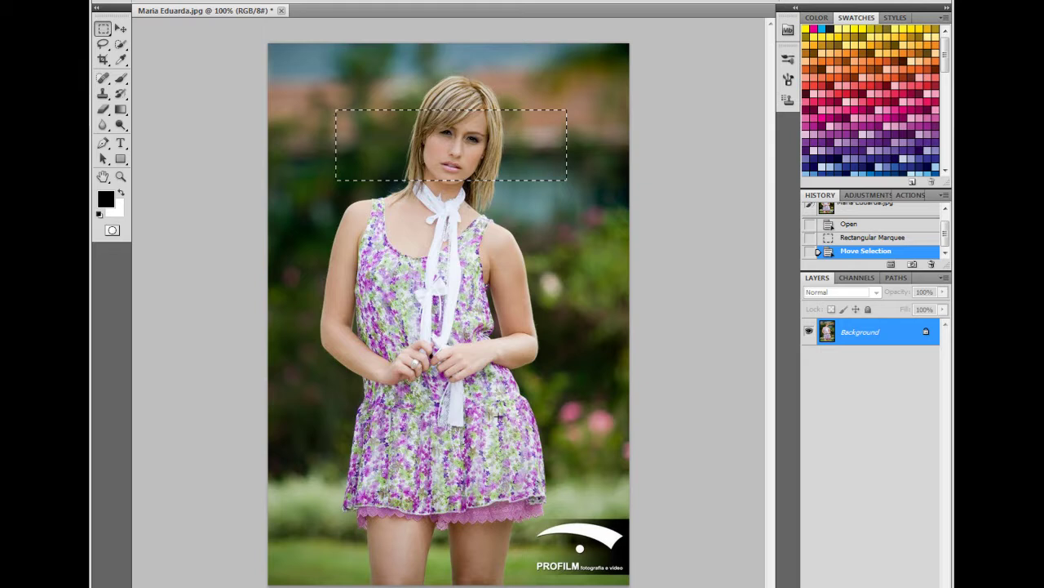
# Copy the rectangular face selection to a new layer and delete that layer again
pyautogui.hotkey('ctrl', 'j')
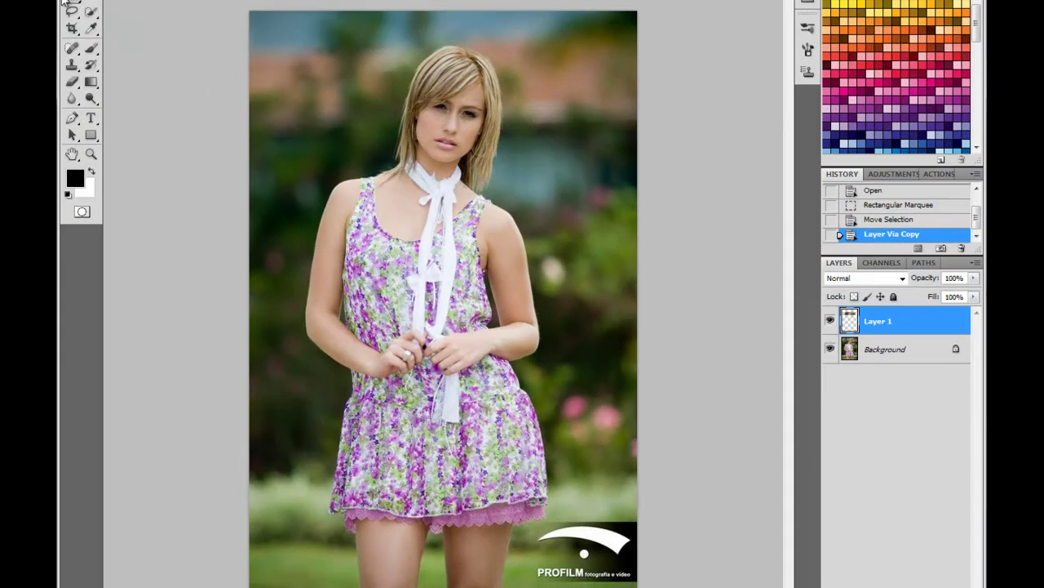
pyautogui.click(65, 4)
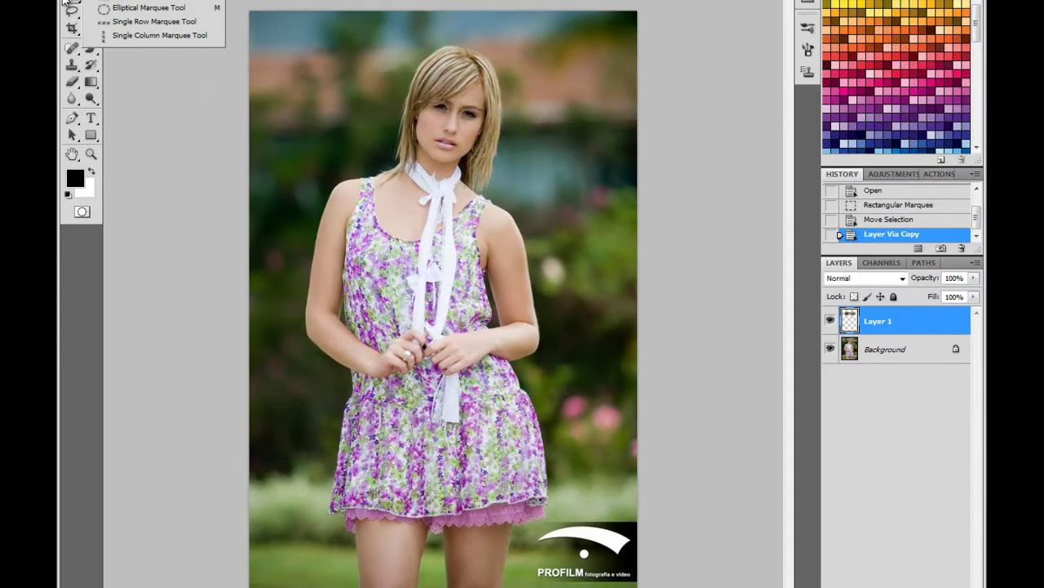
pyautogui.click(122, 8)
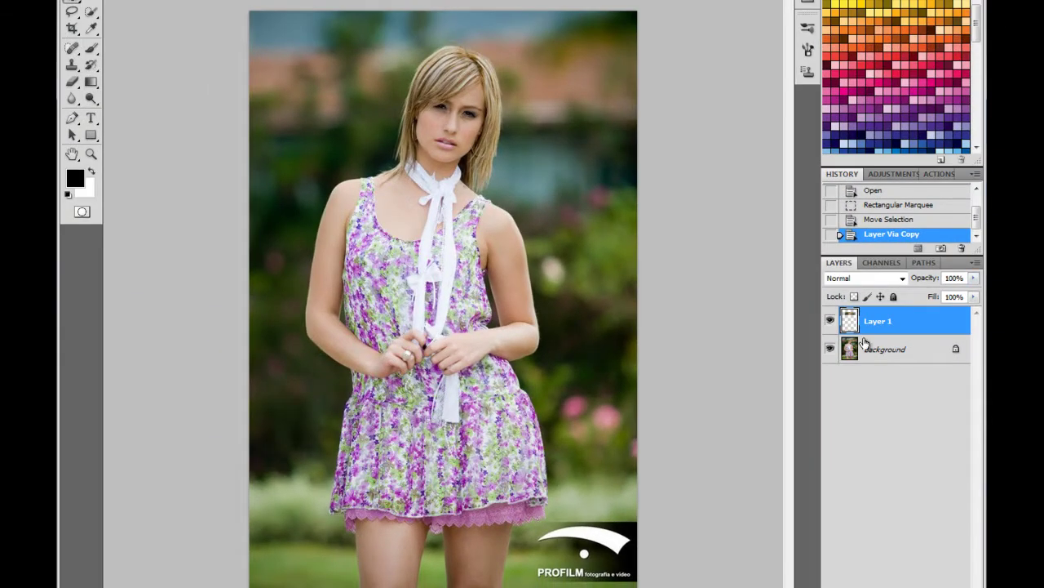
pyautogui.press('Delete')
# Draw a circular selection around the woman's face with the Elliptical Marquee Tool and copy it to a new layer with Layer via Copy
pyautogui.click(76, 3)
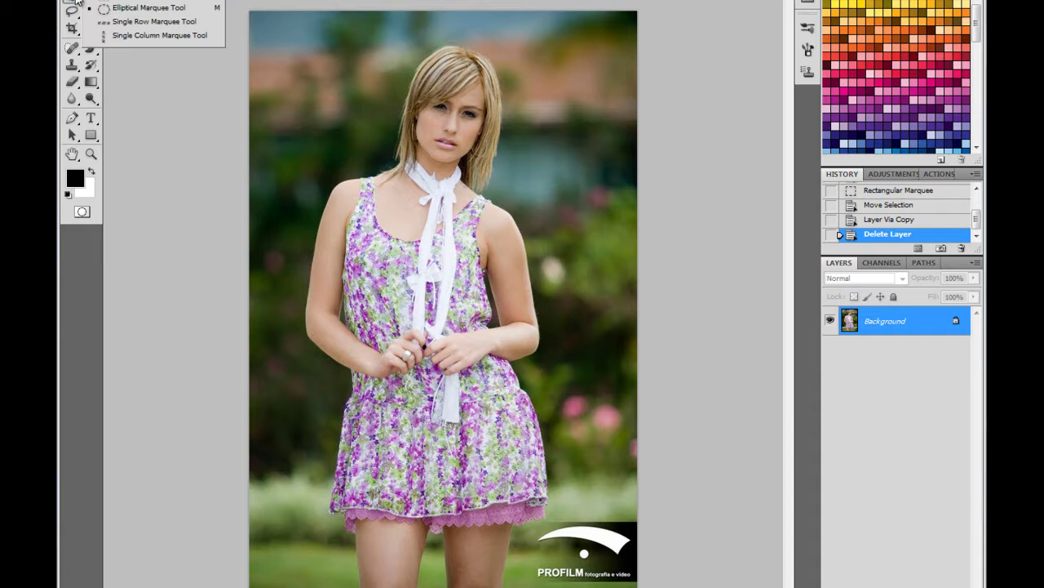
pyautogui.click(75, 3)
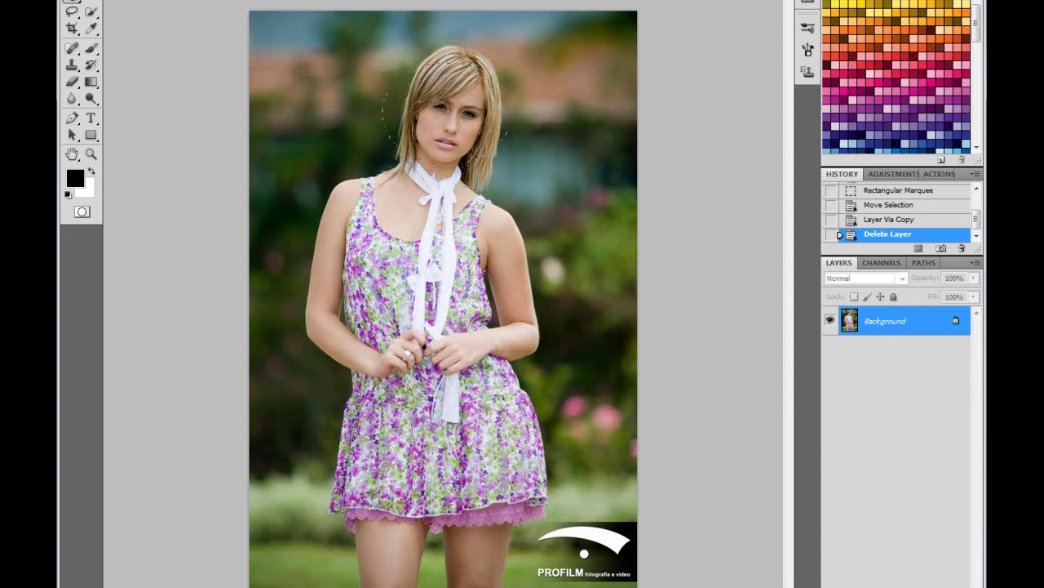
pyautogui.moveTo(501, 193); pyautogui.dragTo(600, 257)
pyautogui.hotkey('ctrl', 'z')
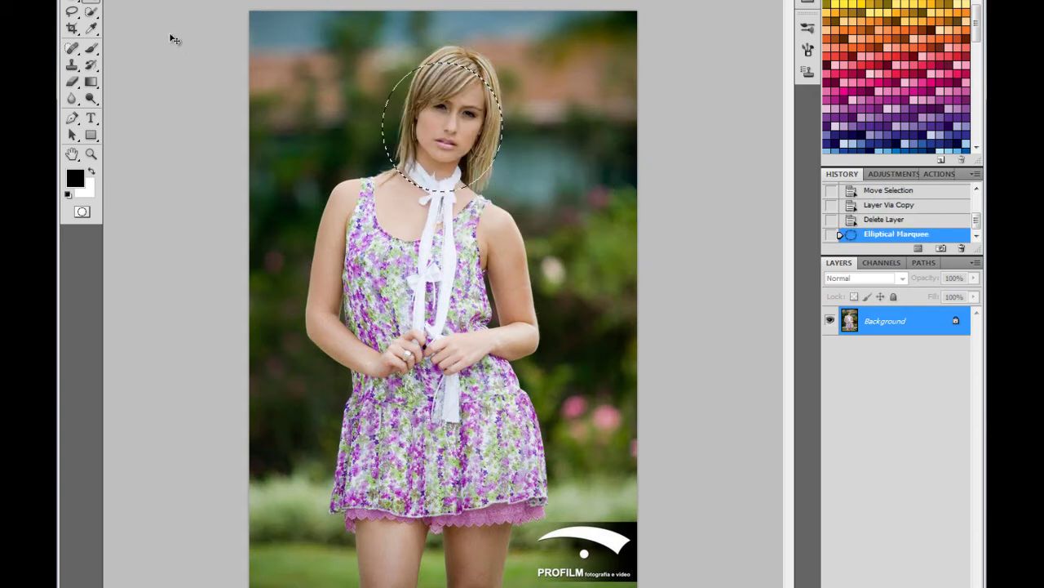
pyautogui.rightClick(455, 128)
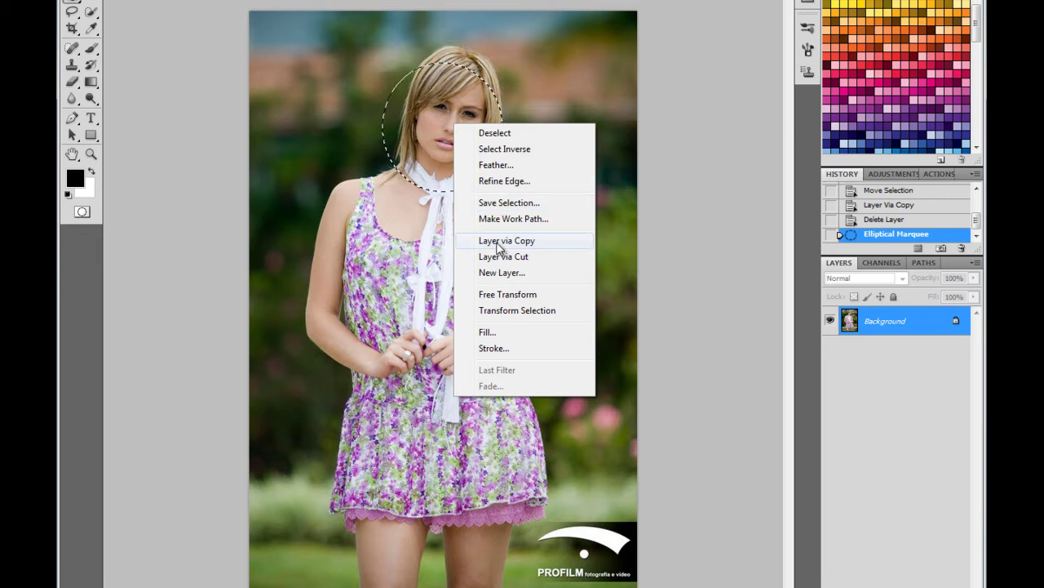
pyautogui.click(504, 241)
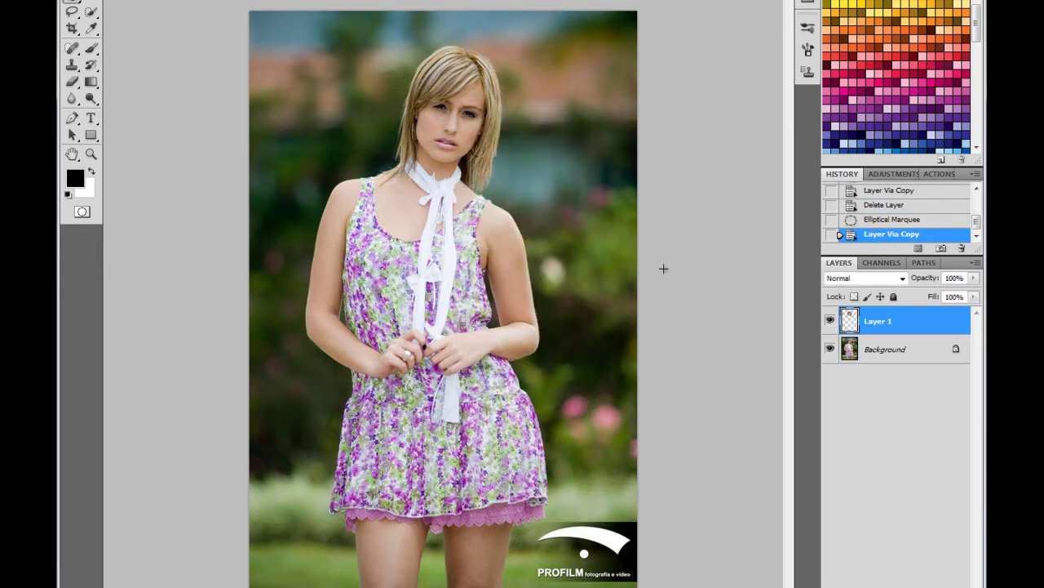
# Toggle the Background layer's visibility to inspect the circular face copy on its own, leaving the Background visible
pyautogui.click(830, 349)
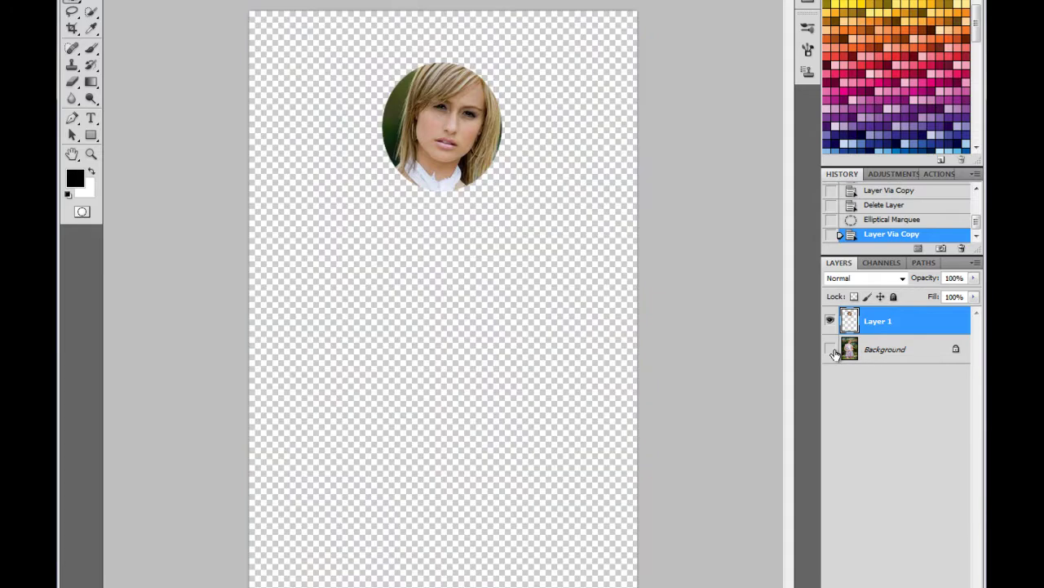
pyautogui.click(830, 350)
pyautogui.click(831, 349)
pyautogui.click(831, 349)
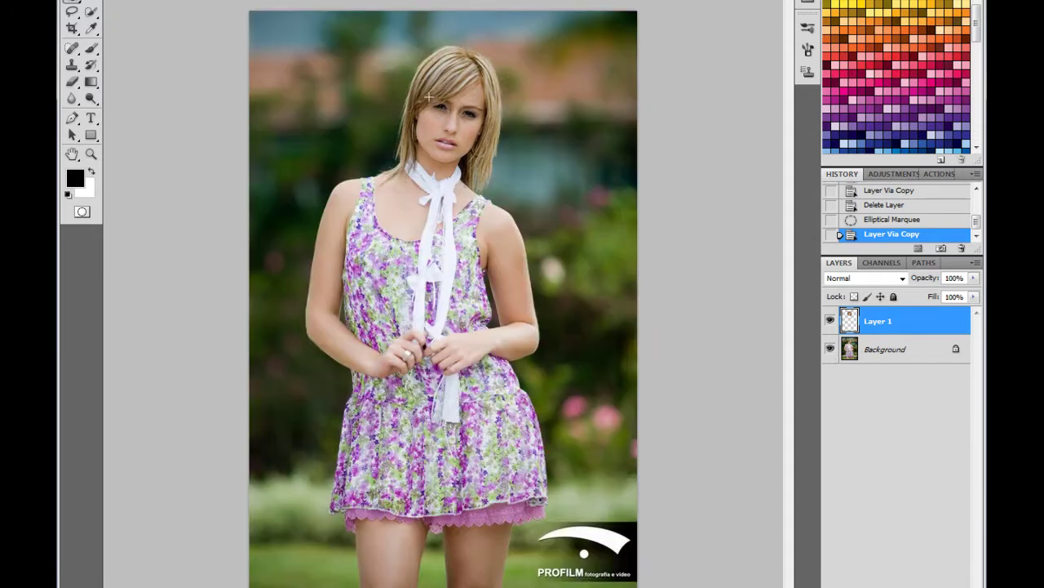
# Step back in the history to the Delete Layer state, removing the circular face copy and its selection
pyautogui.click(875, 221)
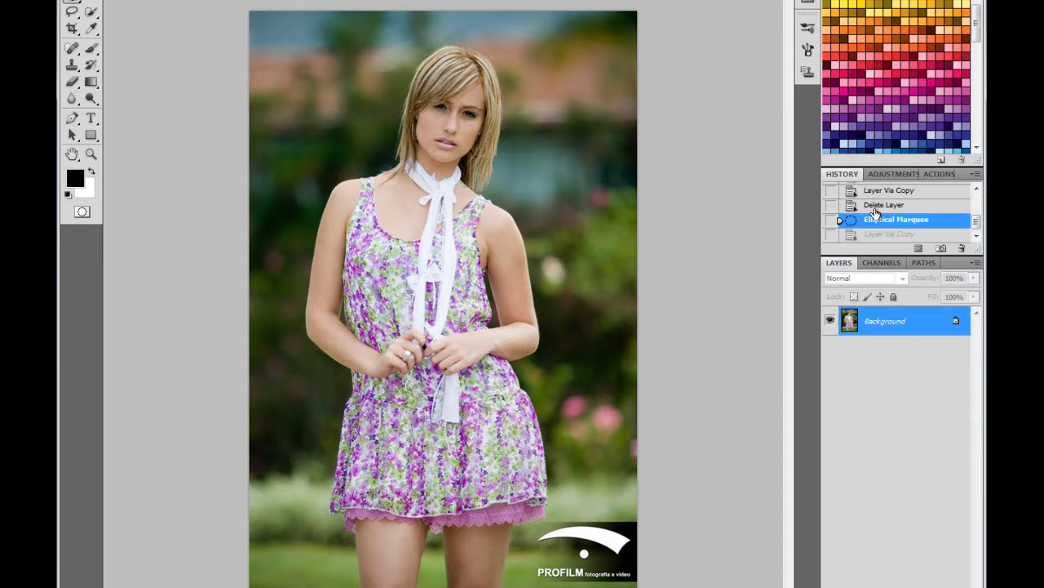
pyautogui.click(875, 206)
pyautogui.hotkey('shift', 'w')
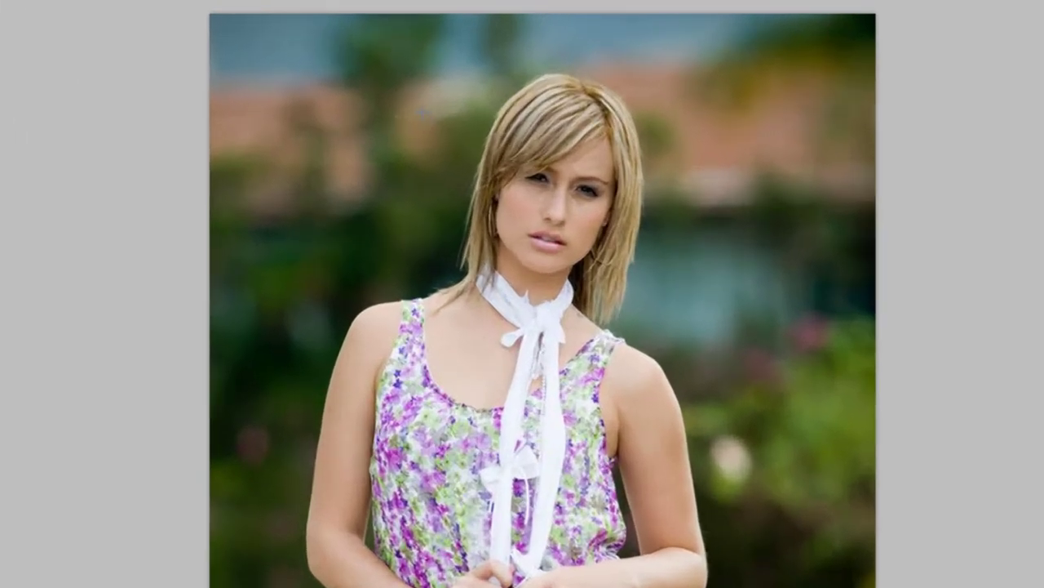
# Draw a large circular selection over the woman's head and upper body and copy it to a new layer
pyautogui.moveTo(696, 294); pyautogui.dragTo(925, 531)
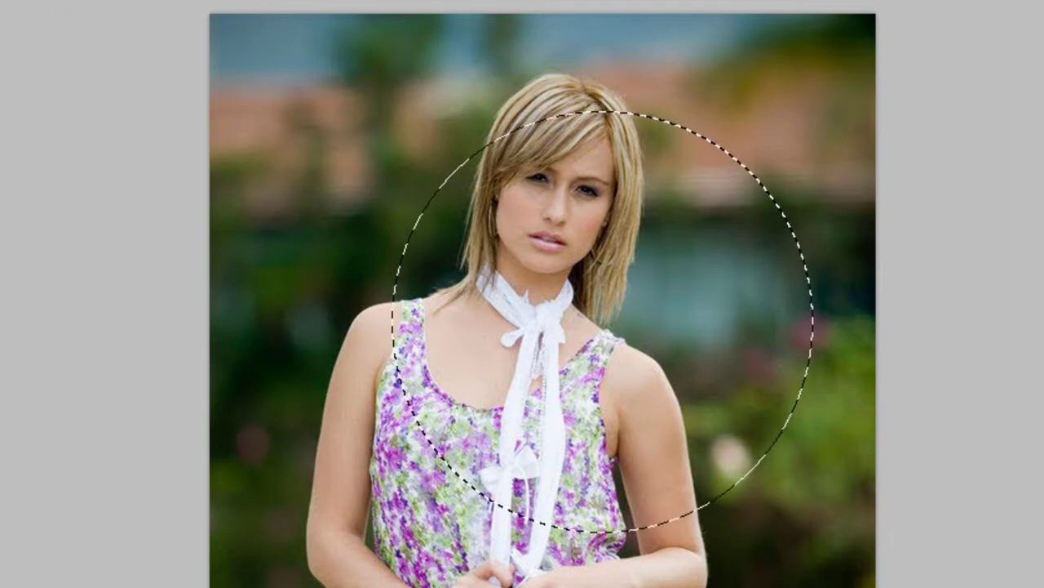
pyautogui.moveTo(634, 350); pyautogui.dragTo(554, 297)
pyautogui.hotkey('ctrl', 'z')
pyautogui.hotkey('ctrl', 'd')
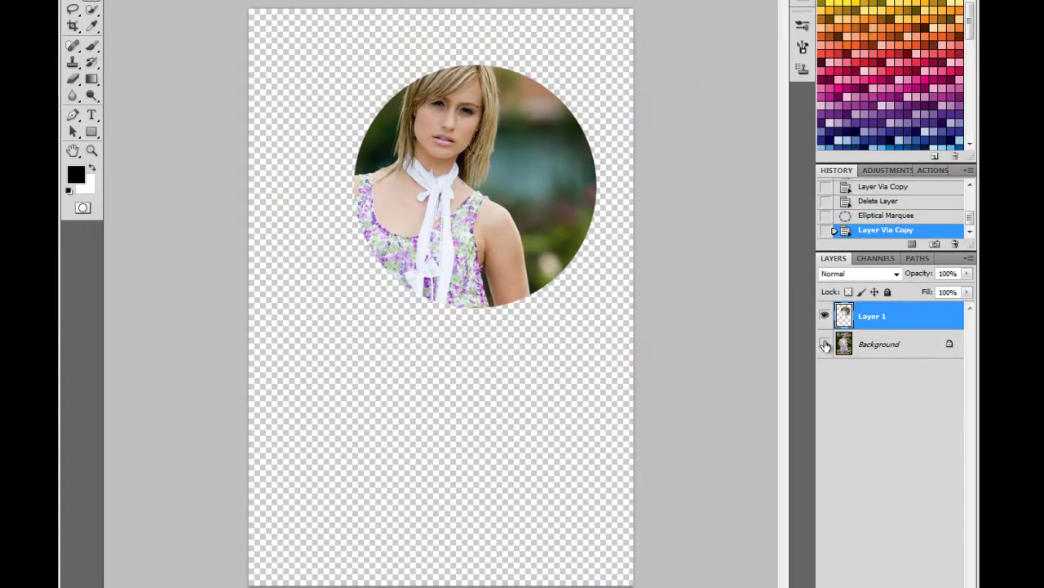
# Make the Background visible again and delete the layer holding the large circular copy
pyautogui.click(825, 344)
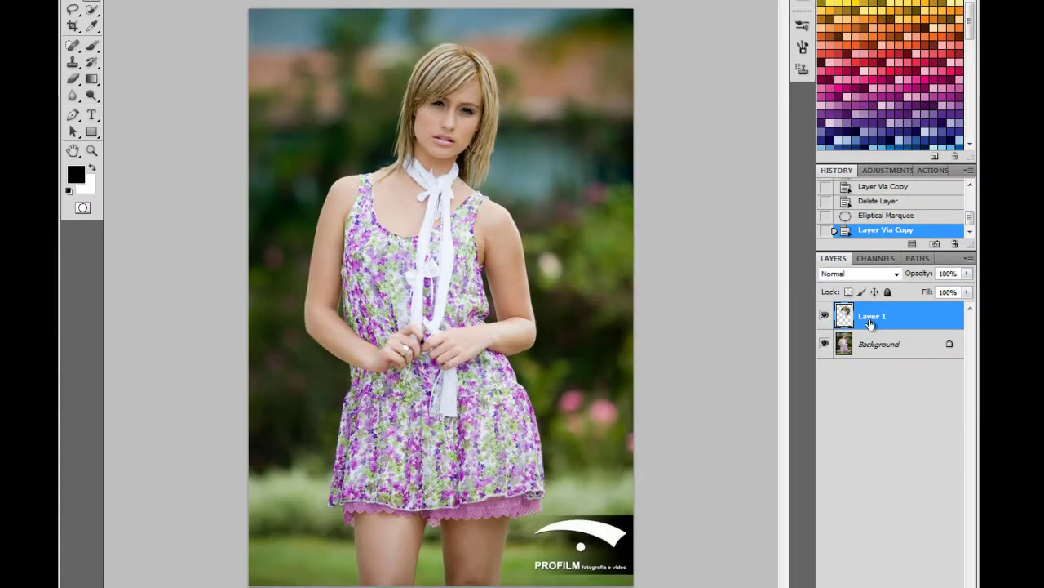
pyautogui.press('Delete')
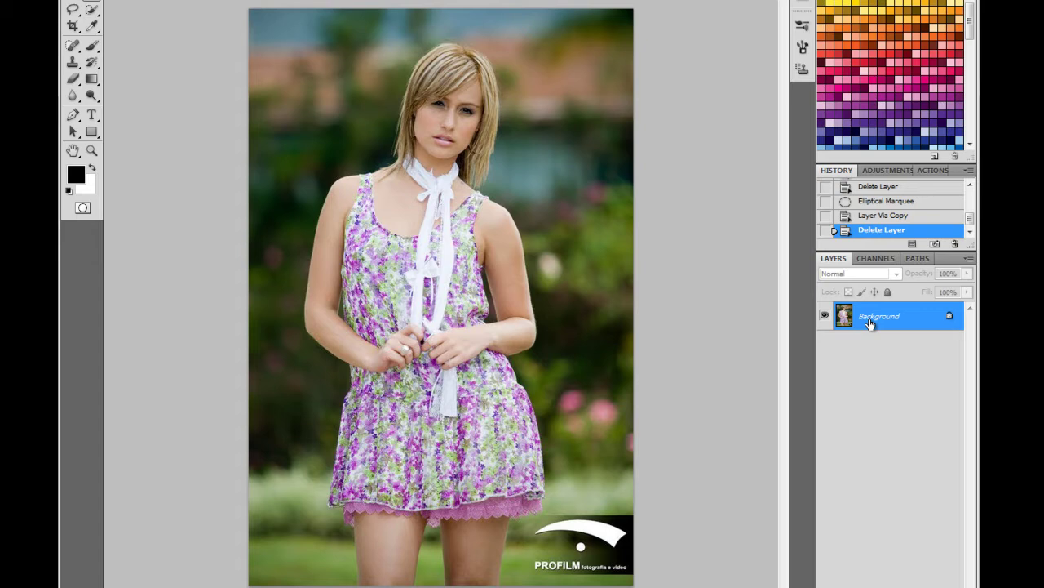
# Select one pixel row across the image at hand height with the Single Row Marquee Tool and copy it to a new layer
pyautogui.rightClick(72, 8)
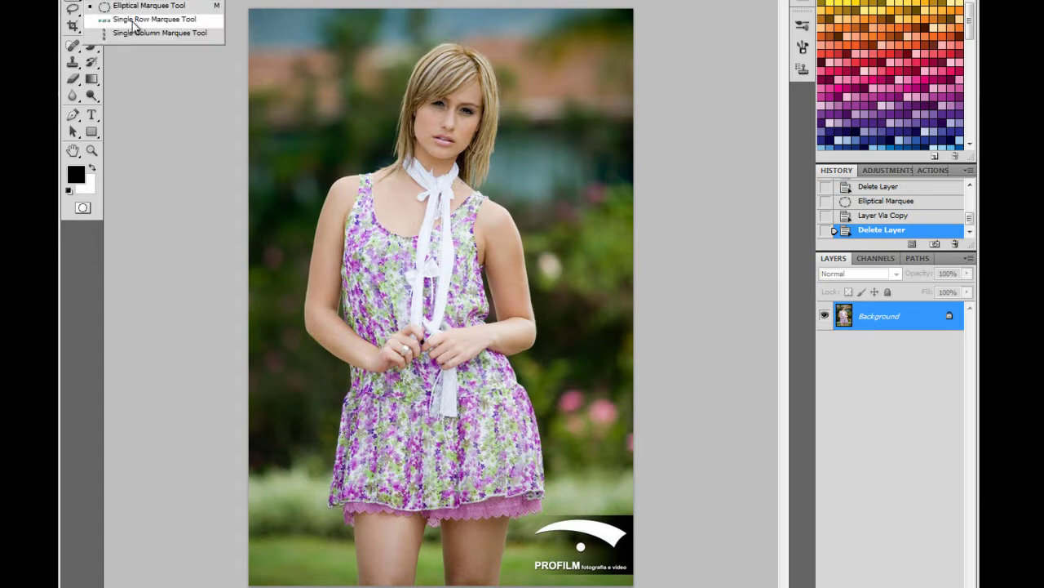
pyautogui.click(132, 20)
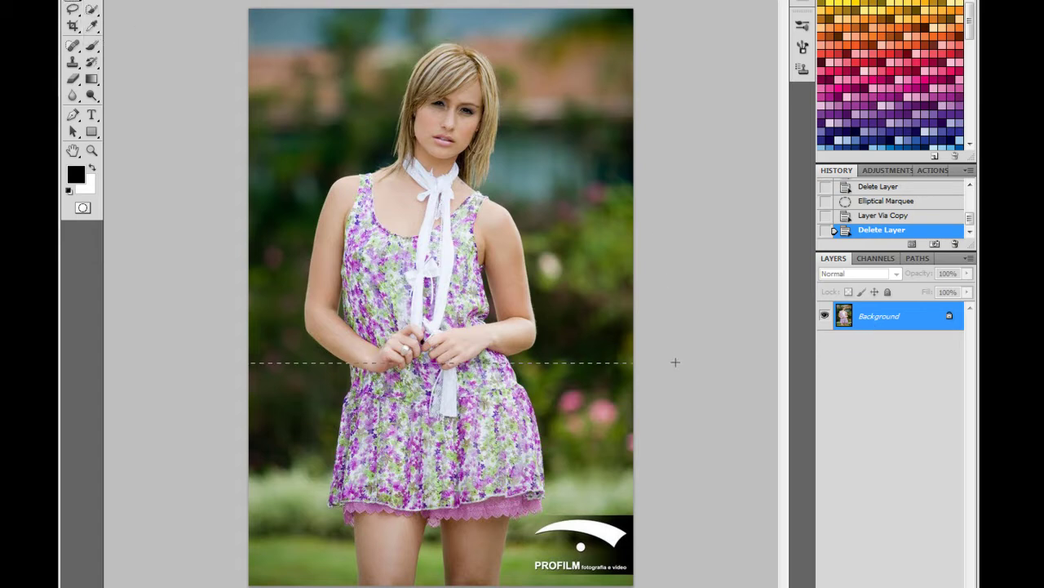
pyautogui.click(675, 361)
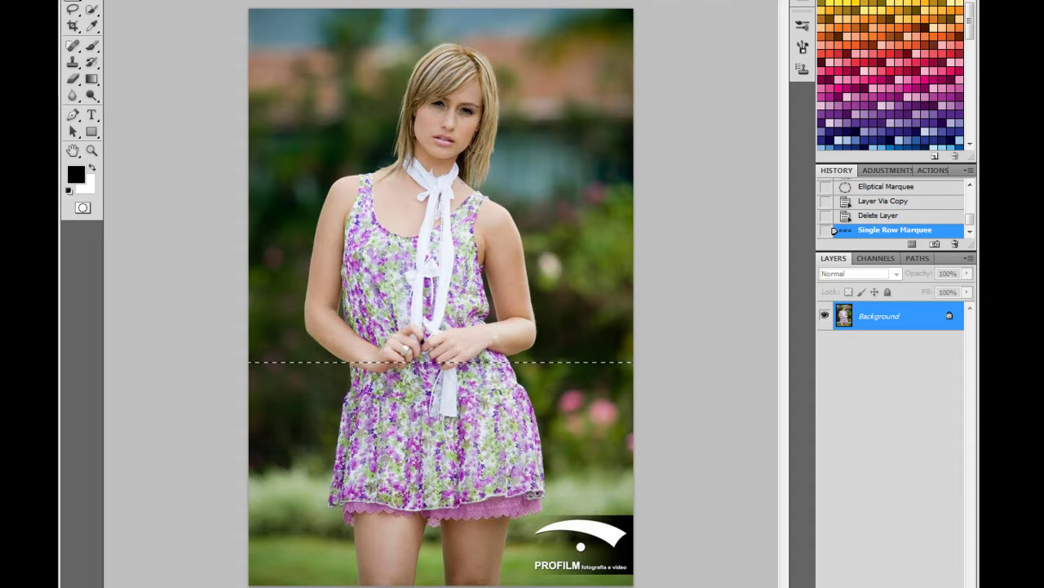
pyautogui.hotkey('ctrl', 'j')
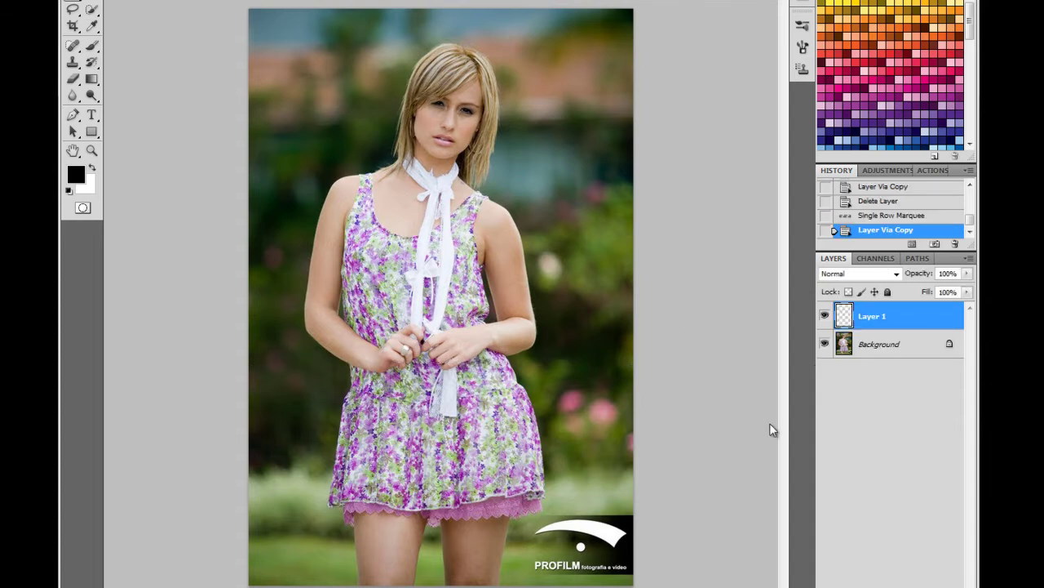
# Hide and show the Background to inspect the copied pixel row, and delete the row's layer
pyautogui.click(824, 343)
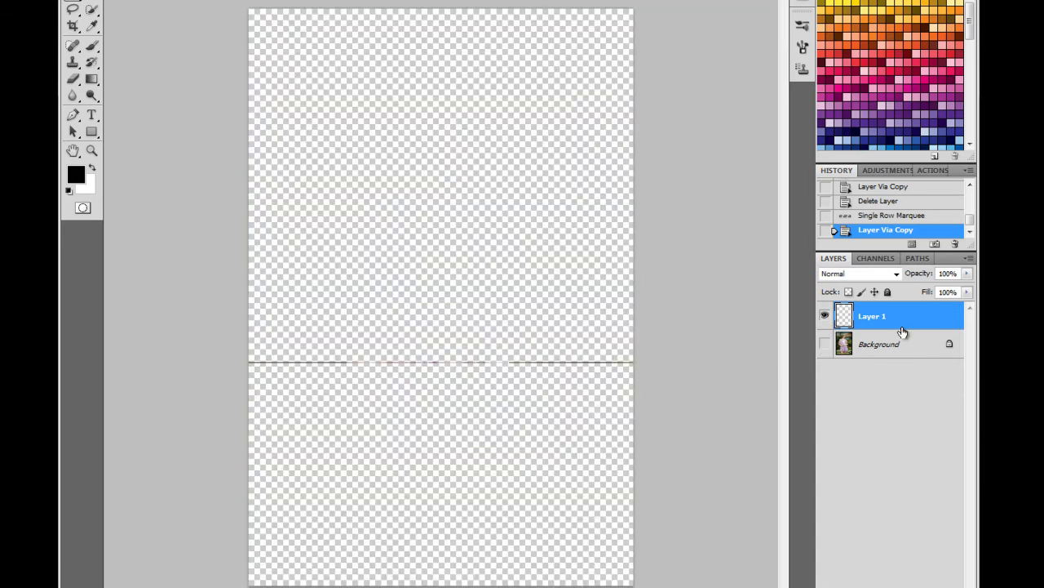
pyautogui.click(824, 343)
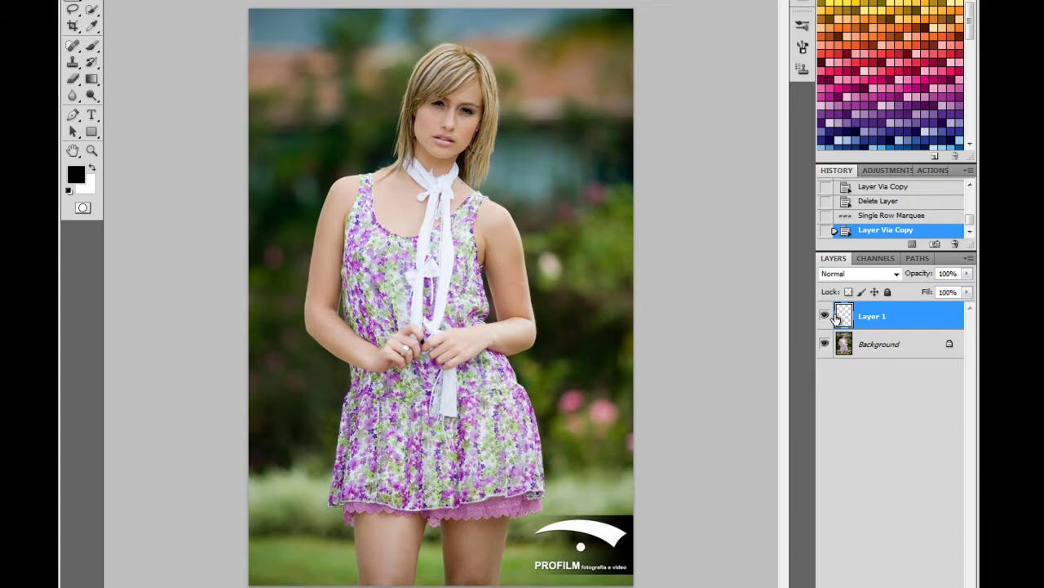
pyautogui.press('Delete')
# Select one pixel column through the woman's face with the Single Column Marquee Tool and undo that selection
pyautogui.click(70, 3)
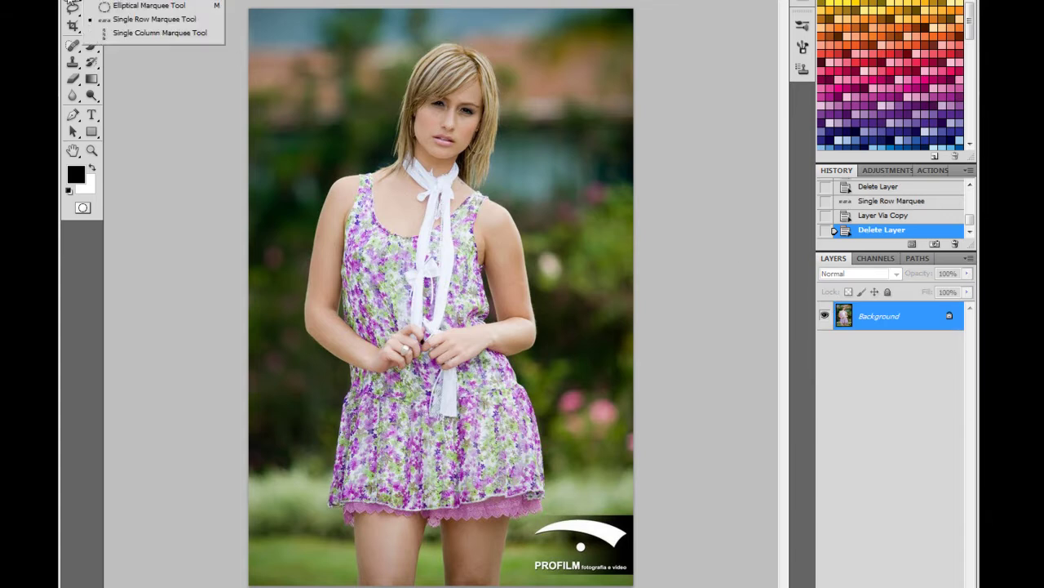
pyautogui.click(71, 4)
pyautogui.click(74, 5)
pyautogui.click(159, 32)
pyautogui.click(438, 357)
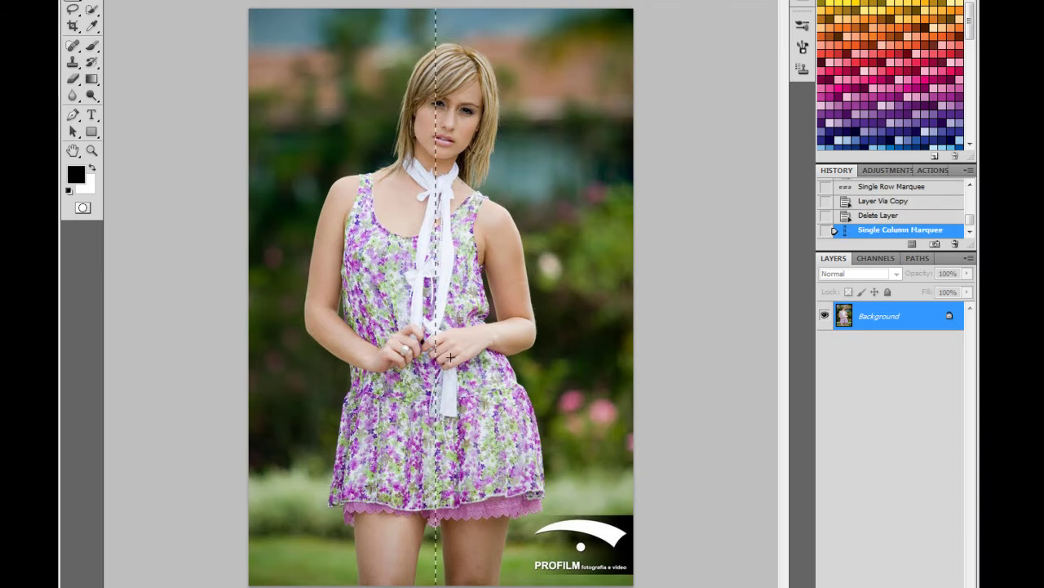
pyautogui.hotkey('ctrl', 'z')
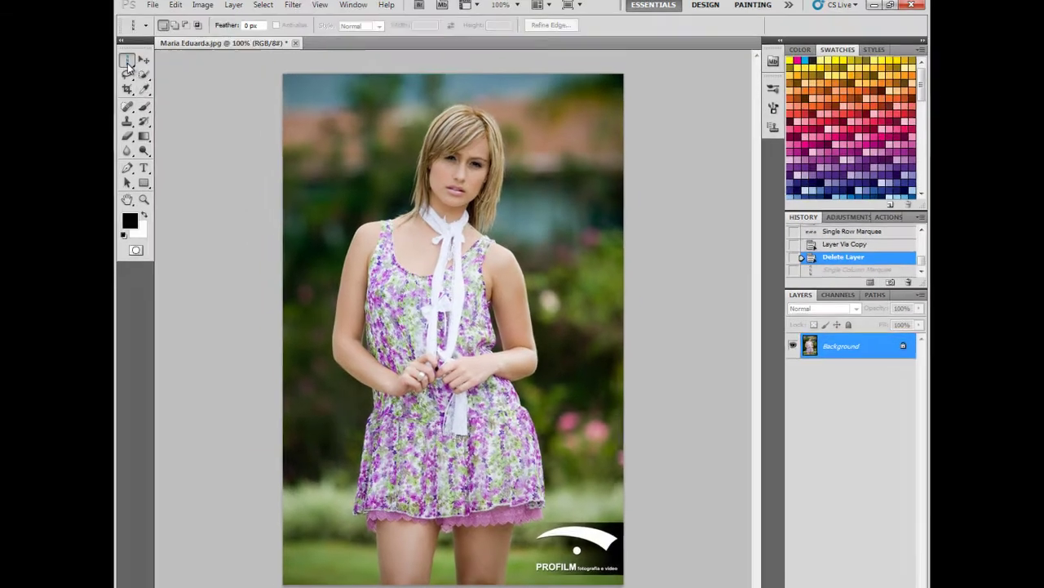
# Draw a wide rectangular selection across the woman's face with the Rectangular Marquee Tool and copy it to a new layer
pyautogui.click(73, 1)
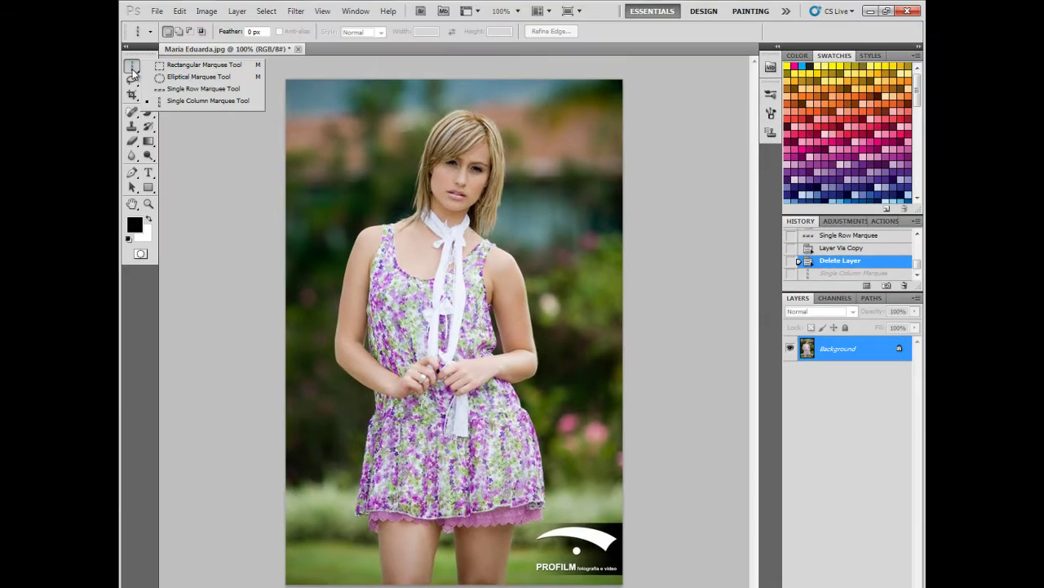
pyautogui.click(189, 65)
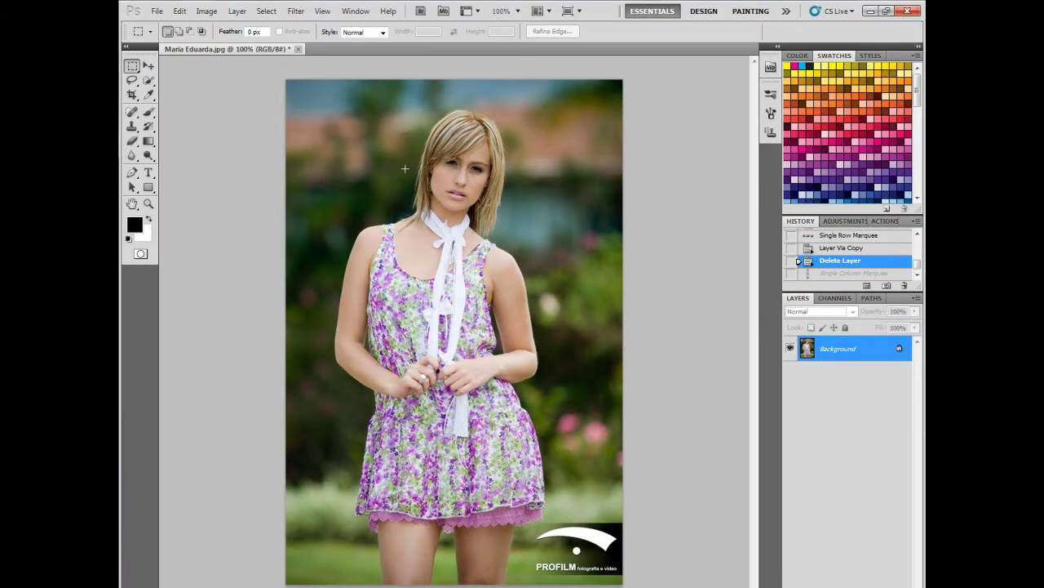
pyautogui.moveTo(531, 197); pyautogui.dragTo(572, 200)
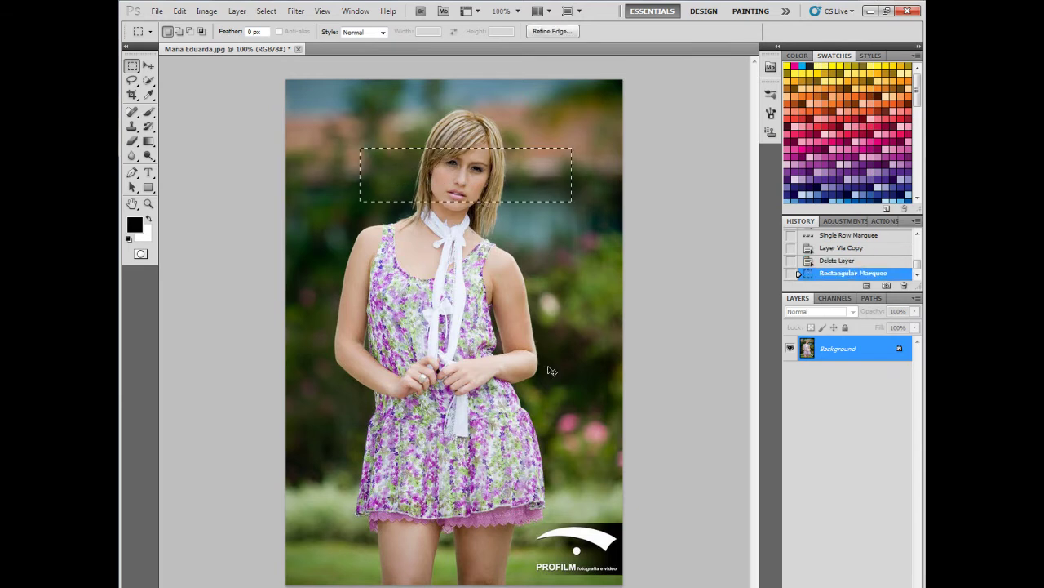
pyautogui.hotkey('ctrl', 'j')
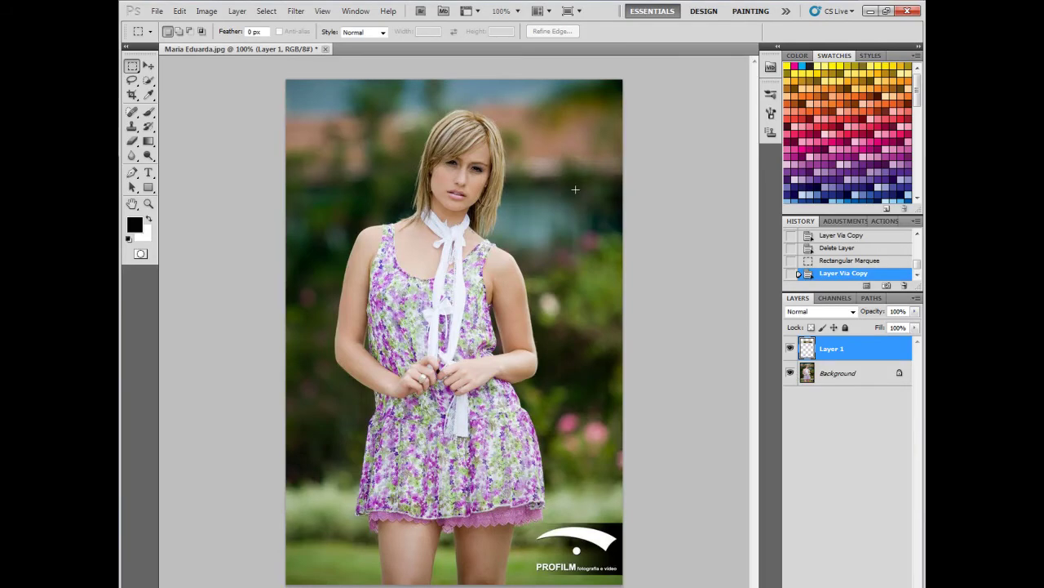
# Activate the Move Tool with Layer 1 selected
pyautogui.click(145, 66)
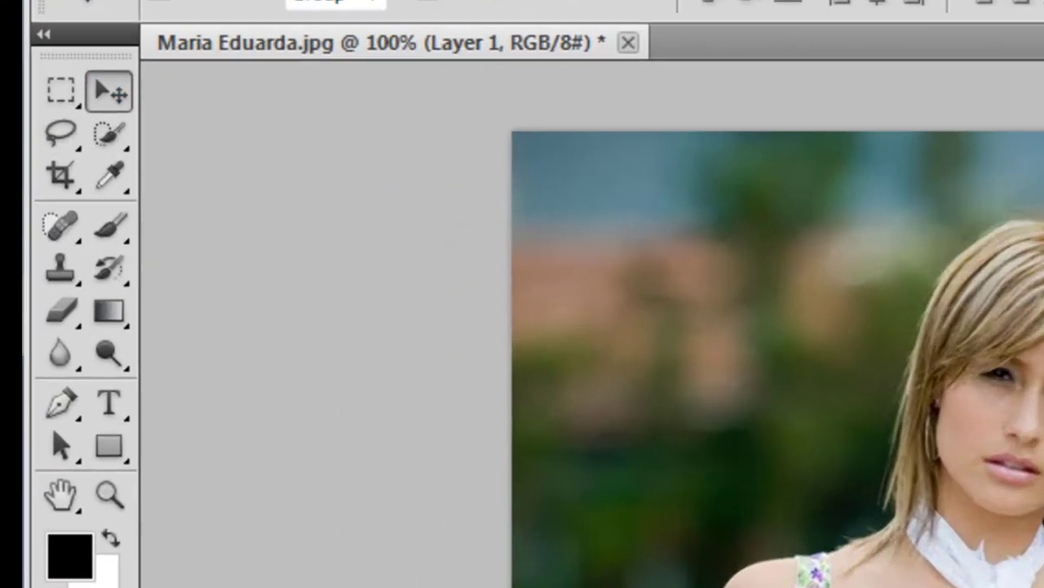